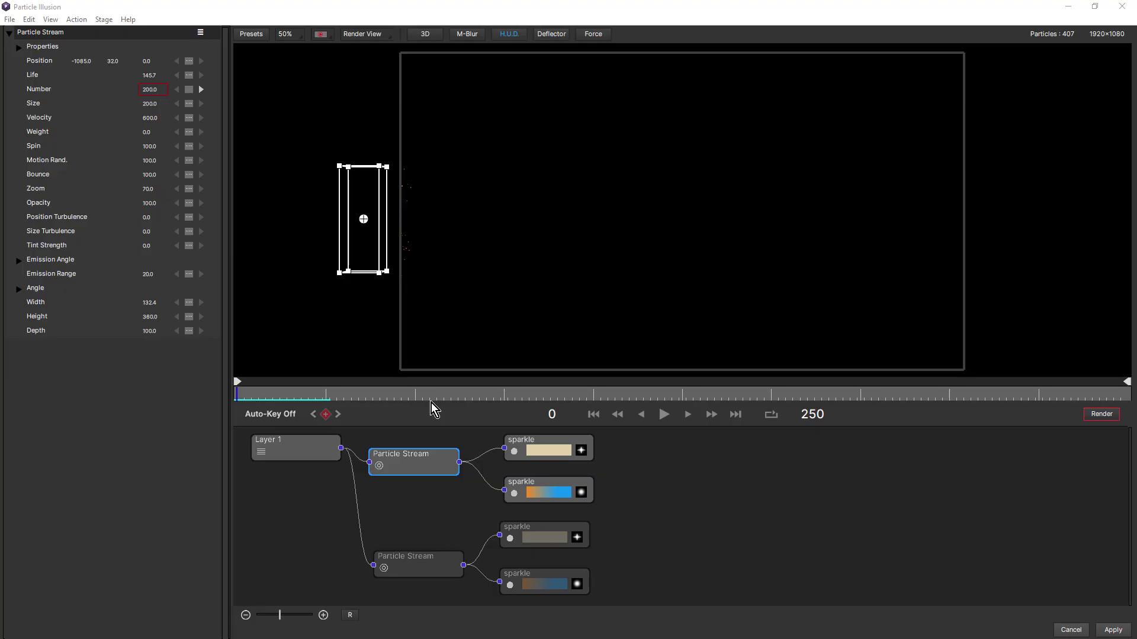
Scrub the timeline to preview the two sparkle streams, ending at frame 21
left_click_drag(258, 392, 261, 402)
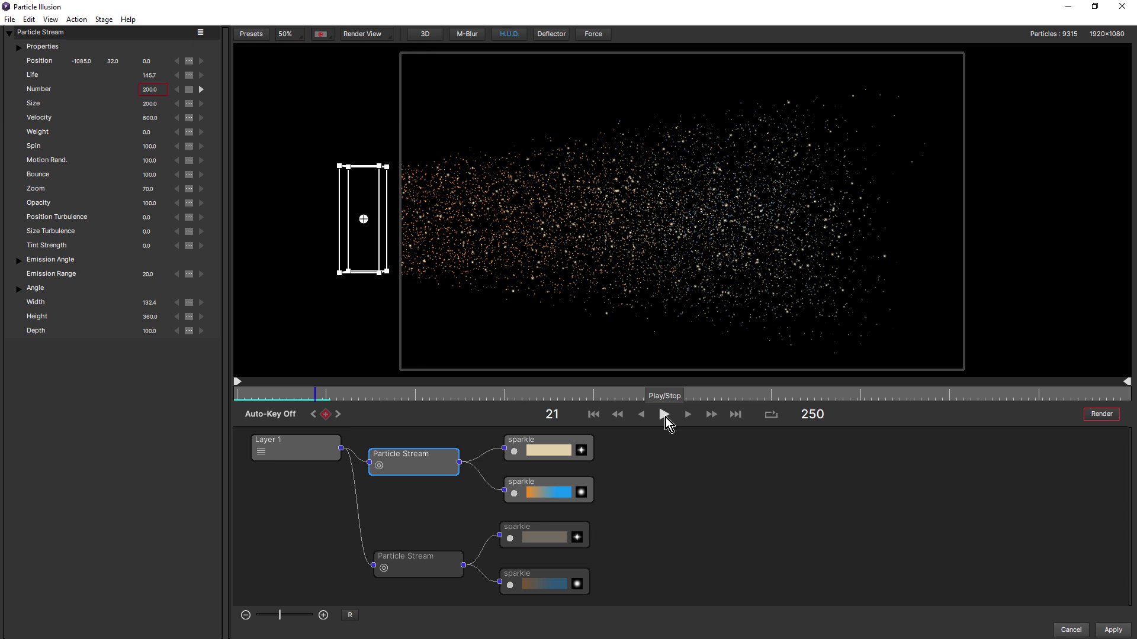
Add Force 1, stretch it to about 2100×1226 over the frame, and replay from frame 1
left_click(594, 34)
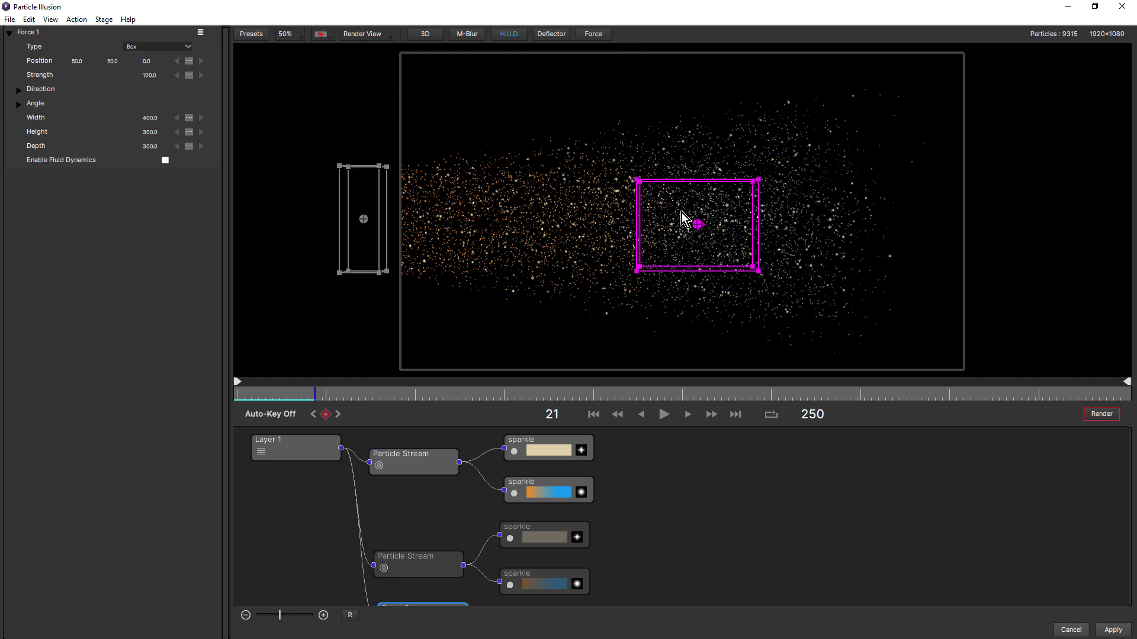
mouse_move(638, 181)
left_mouse_down()
mouse_move(417, 84)
mouse_move(379, 44)
left_mouse_up()
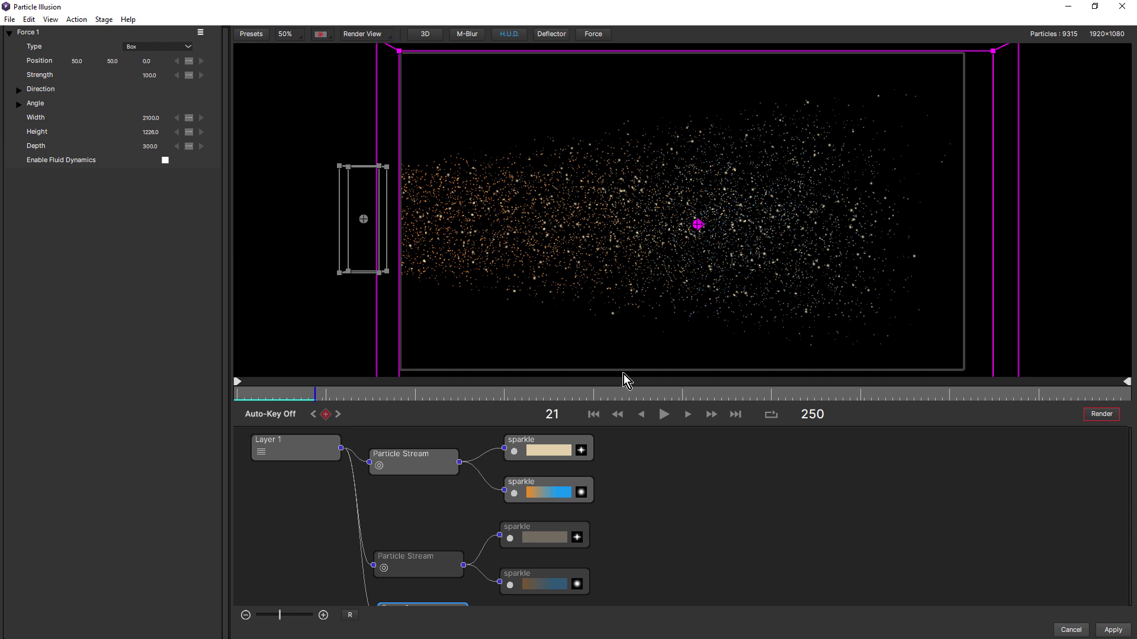
left_click(593, 413)
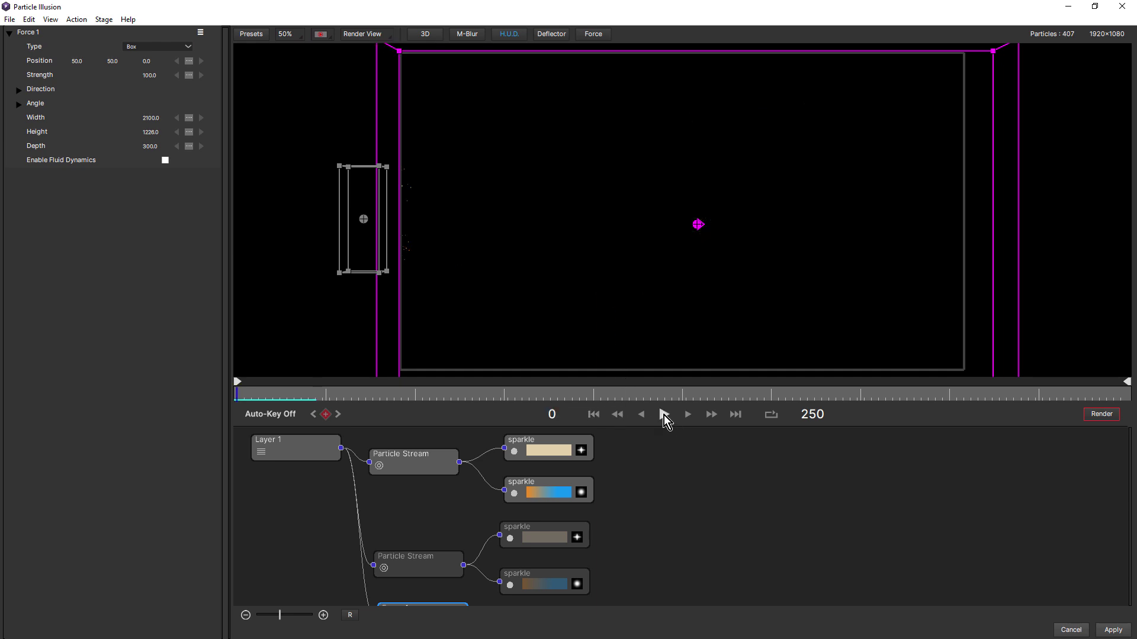
left_click(664, 414)
left_click(663, 414)
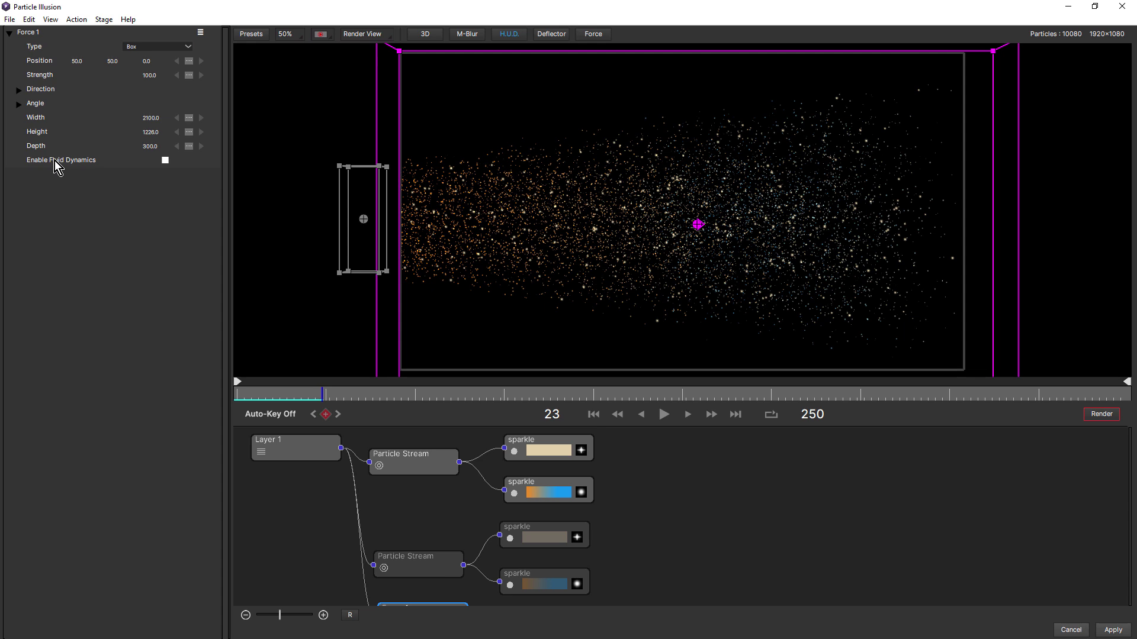
Enable Fluid Dynamics on Force 1 and replay the stream as it narrows into a swirling waist
left_click(165, 160)
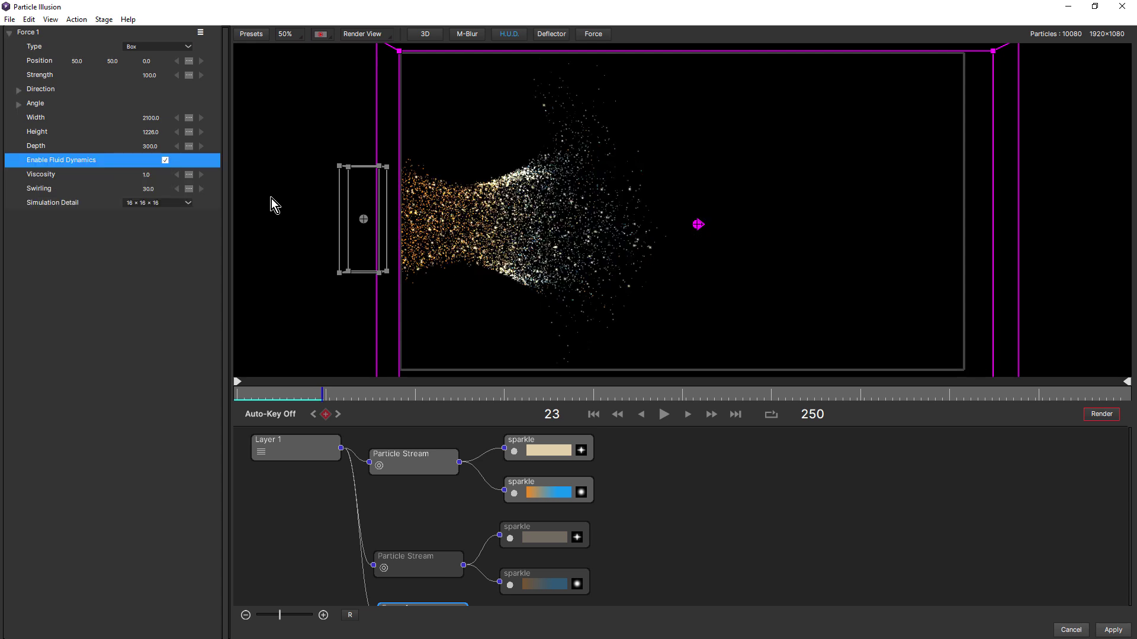
left_click(662, 414)
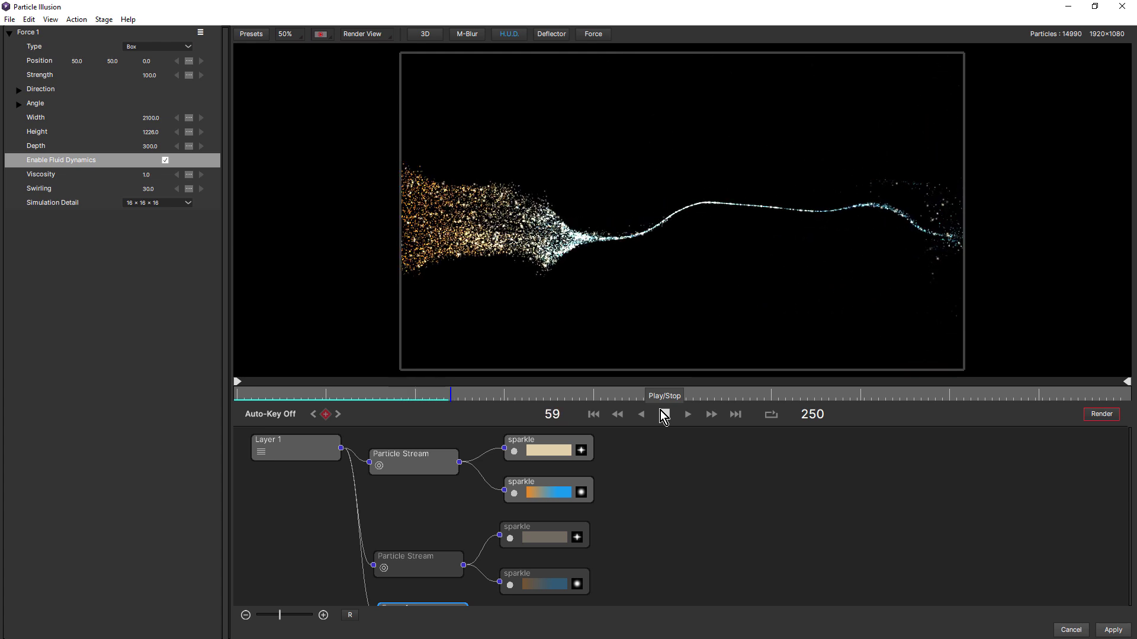
left_click(664, 414)
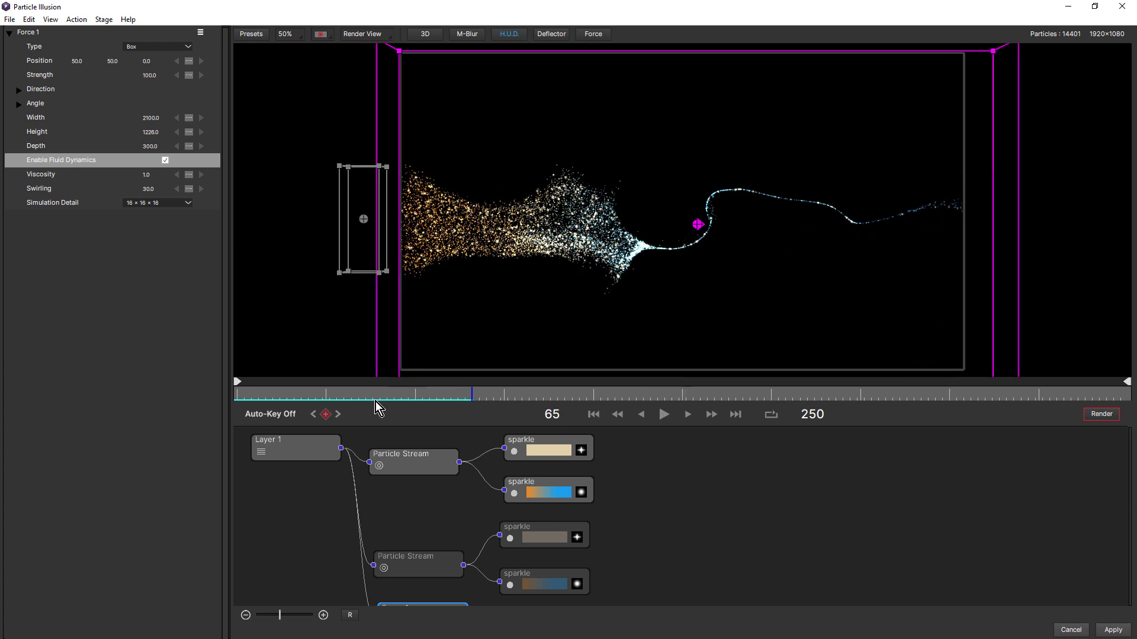
mouse_move(375, 397)
left_mouse_down()
mouse_move(268, 393)
mouse_move(381, 383)
left_mouse_up()
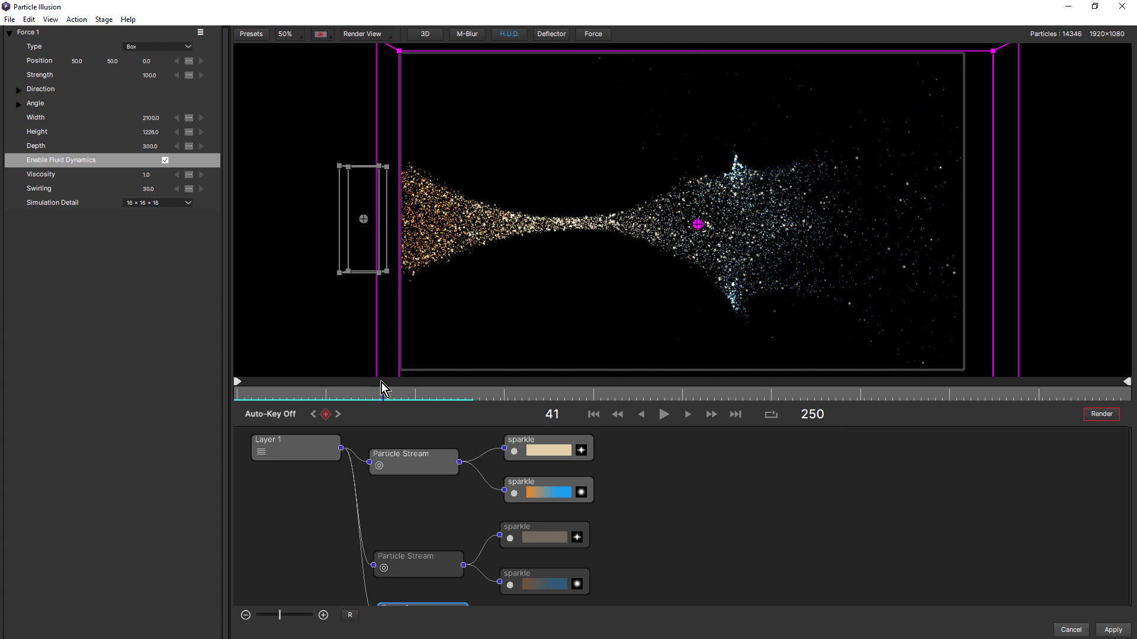
Set Force 1's strength to 0 and replay the stream from the first frame
double_click(152, 76)
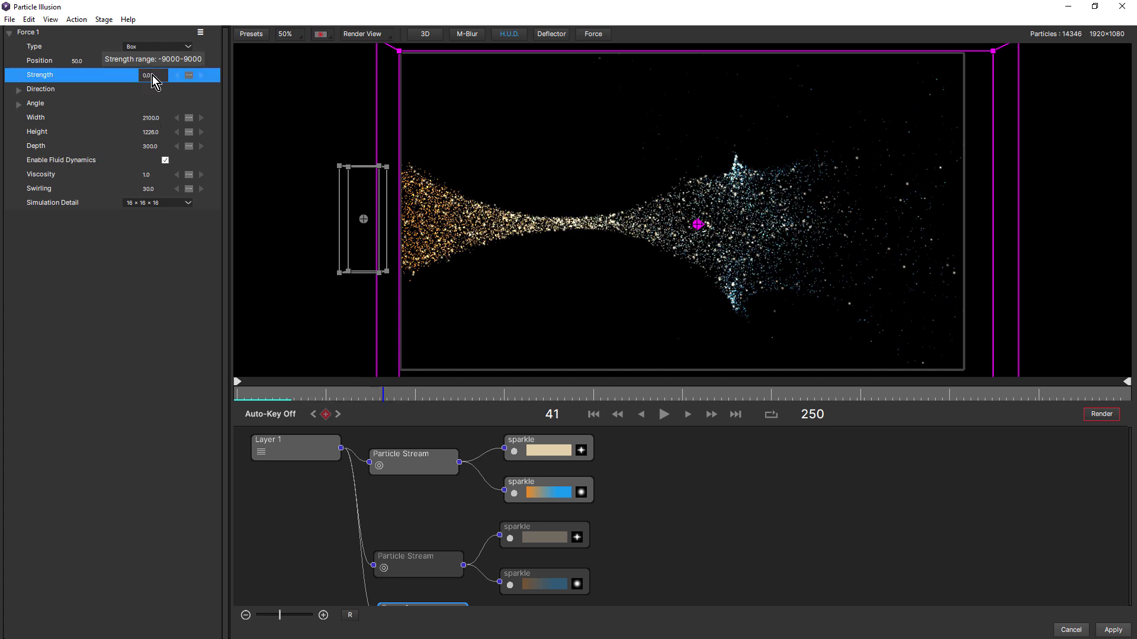
key("Return")
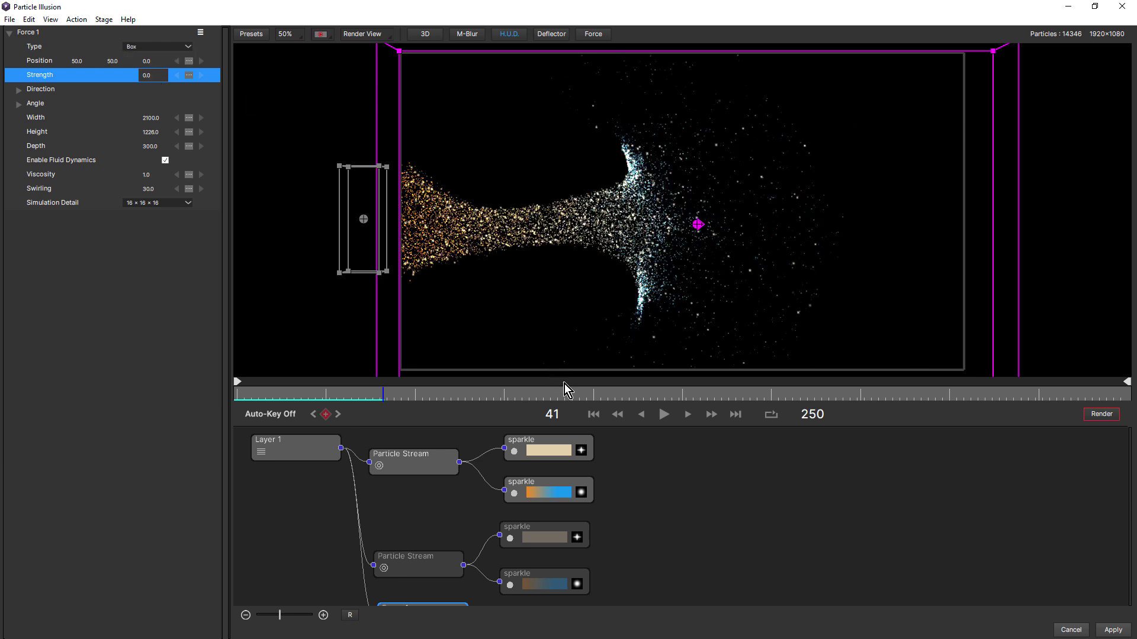
left_click(593, 415)
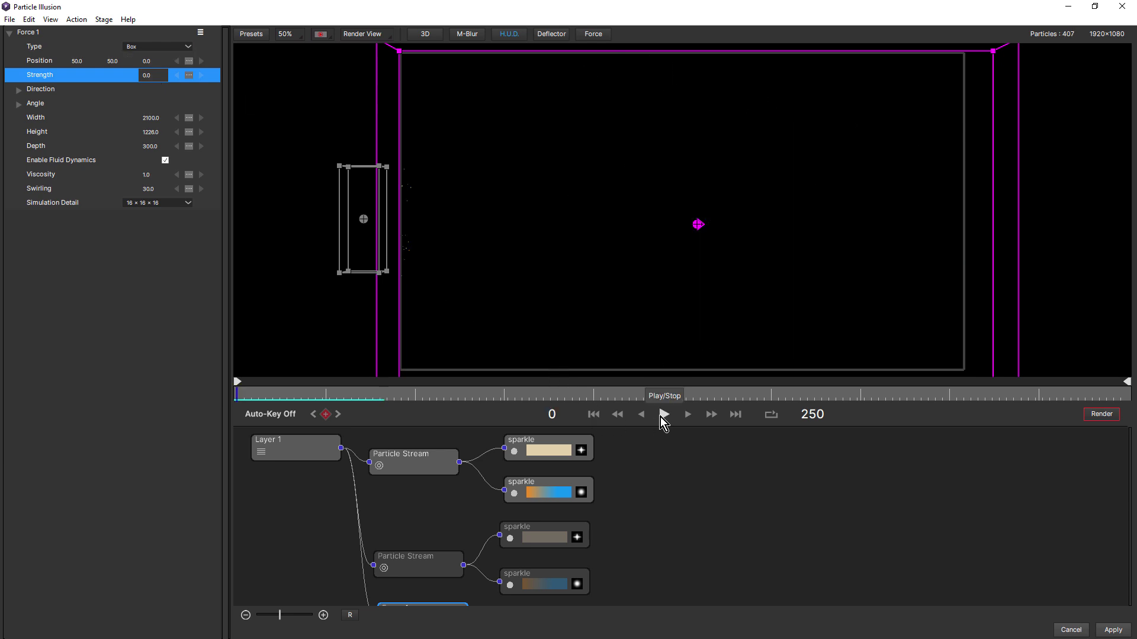
left_click(661, 415)
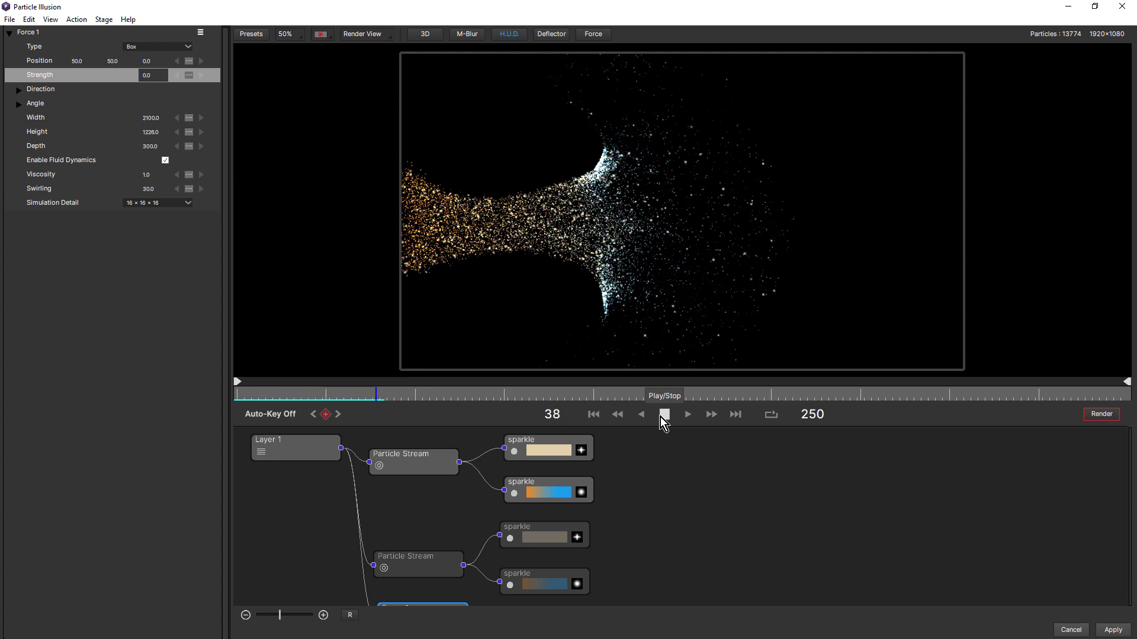
double_click(661, 417)
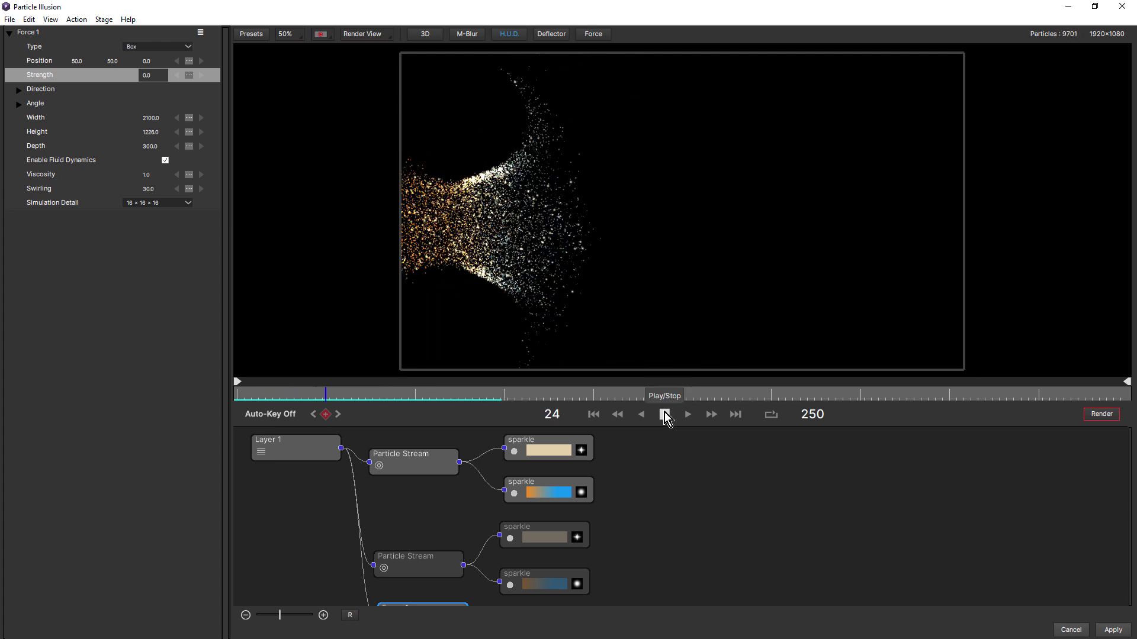
left_click(664, 416)
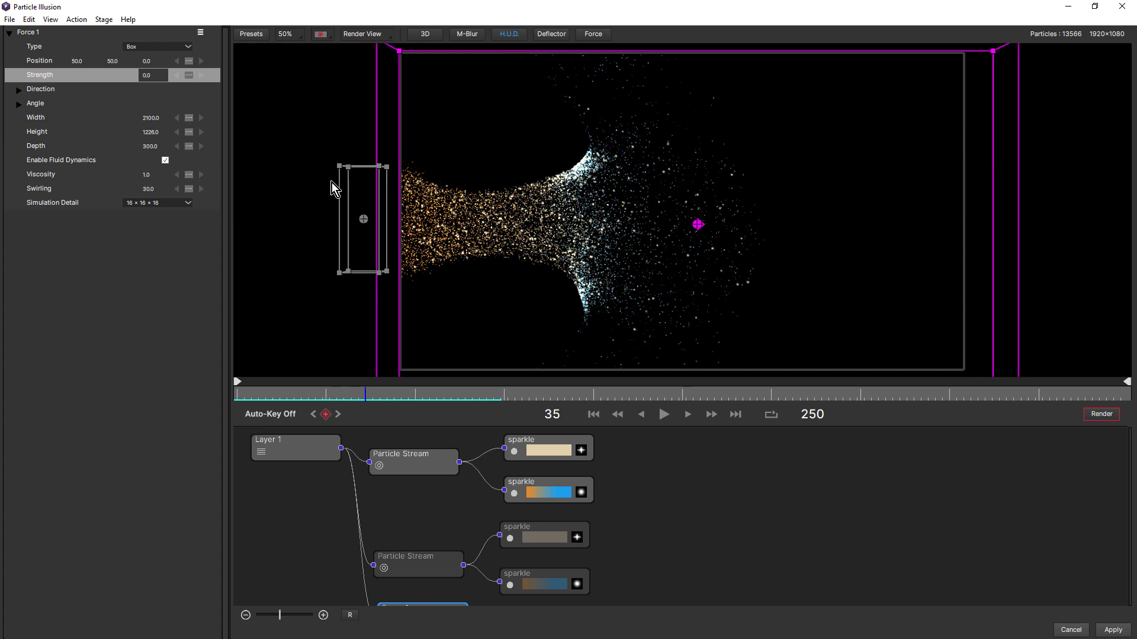
Change the strength to 500 and replay the wavy stream from frame 0
left_click(150, 77)
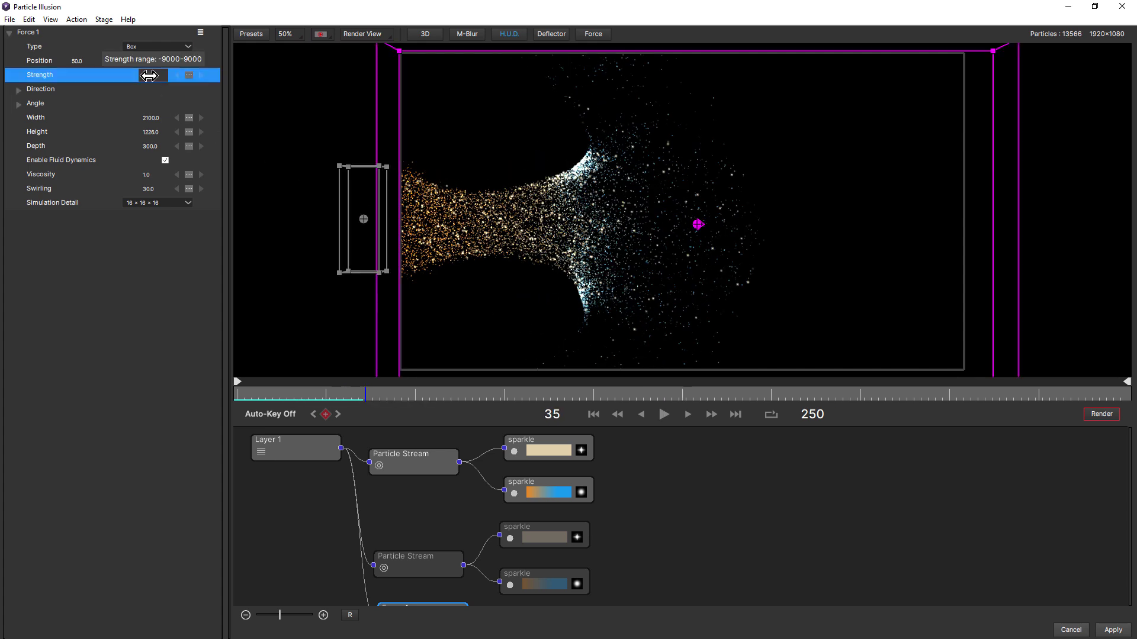
left_click(598, 414)
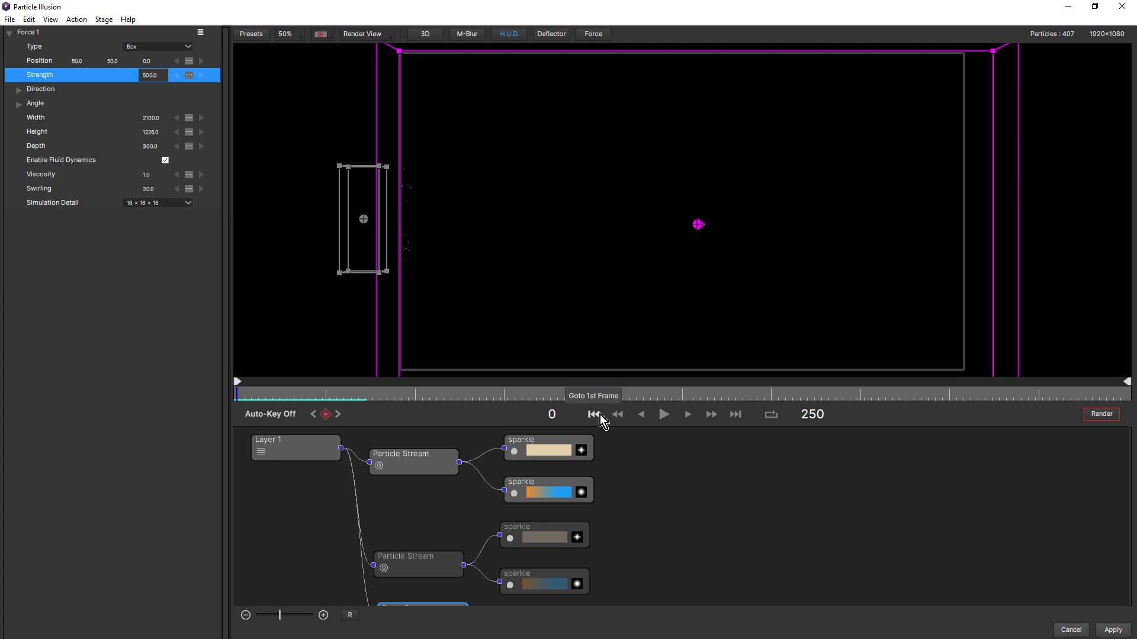
left_click(662, 416)
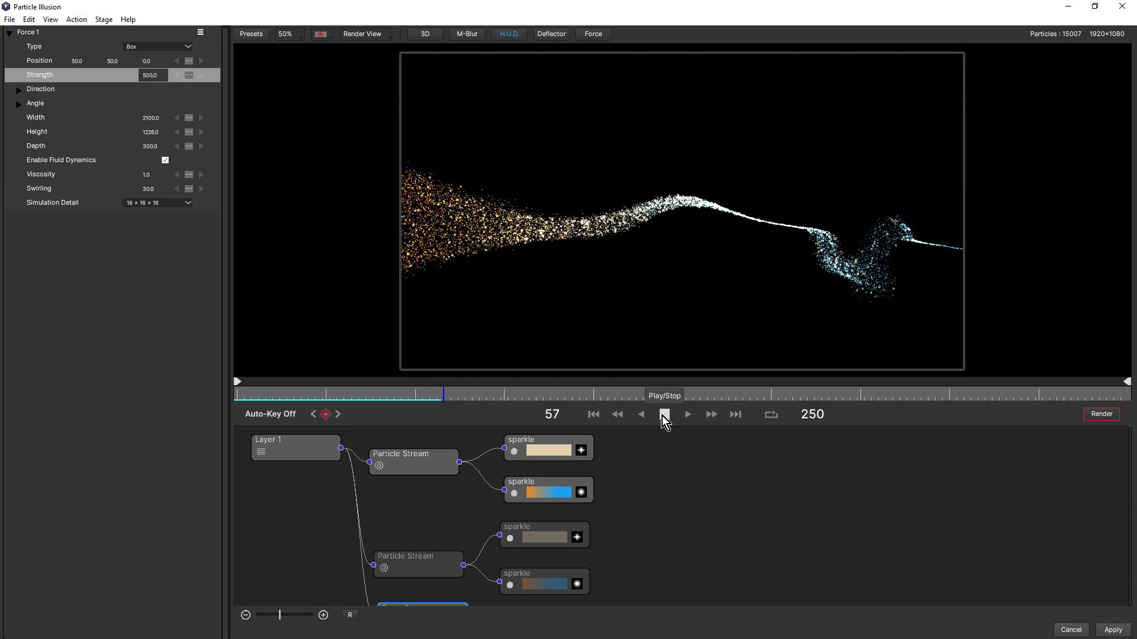
Narrow Force 1 into a tall band about 626 by 1352 across mid-frame
left_click(662, 415)
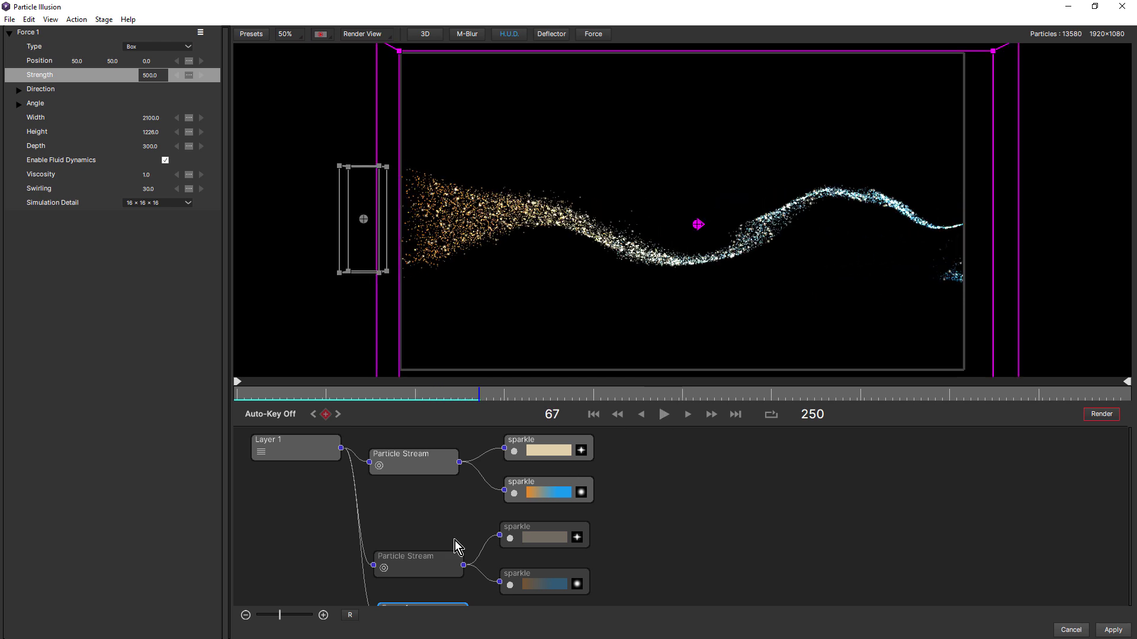
left_click_drag(279, 612, 275, 613)
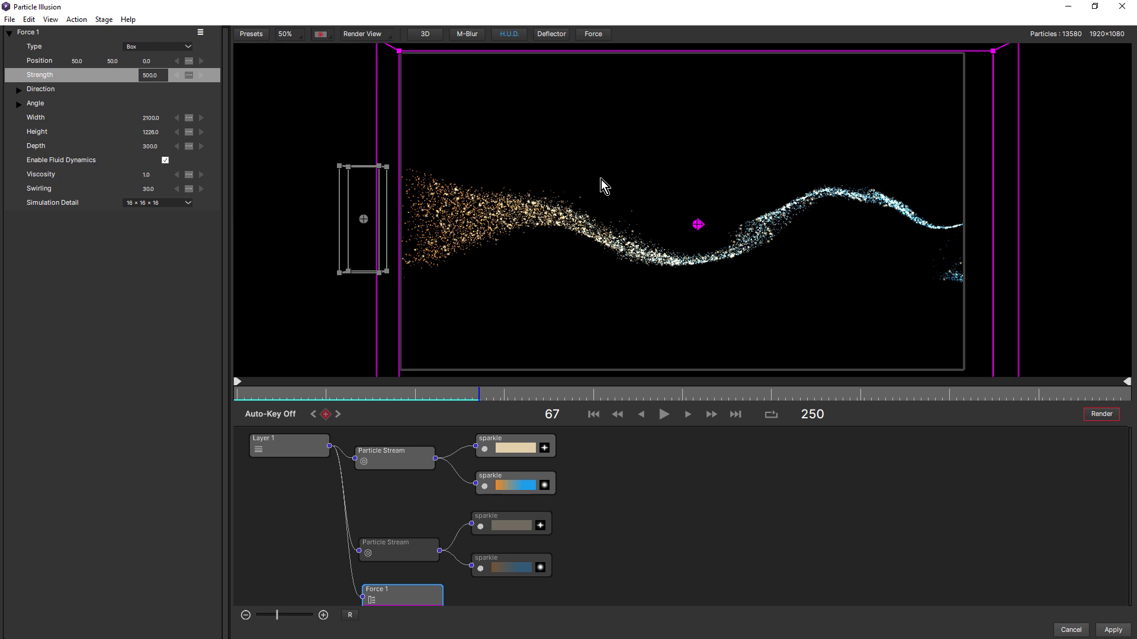
scroll(603, 187, "down", 1)
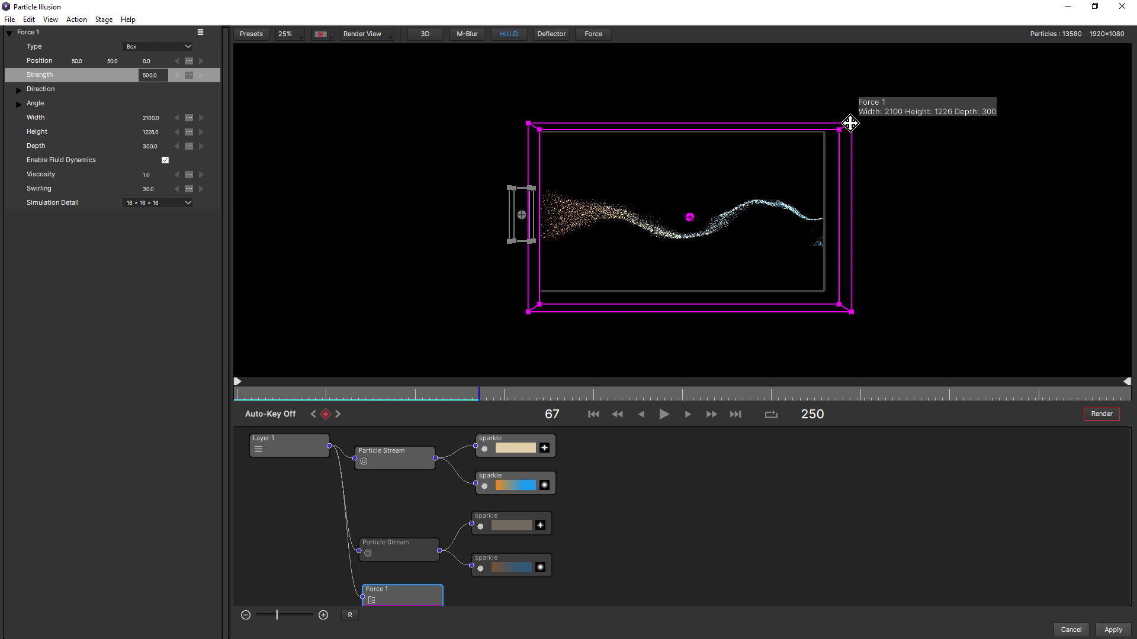
mouse_move(851, 125)
left_mouse_down()
mouse_move(724, 127)
mouse_move(737, 113)
left_mouse_up()
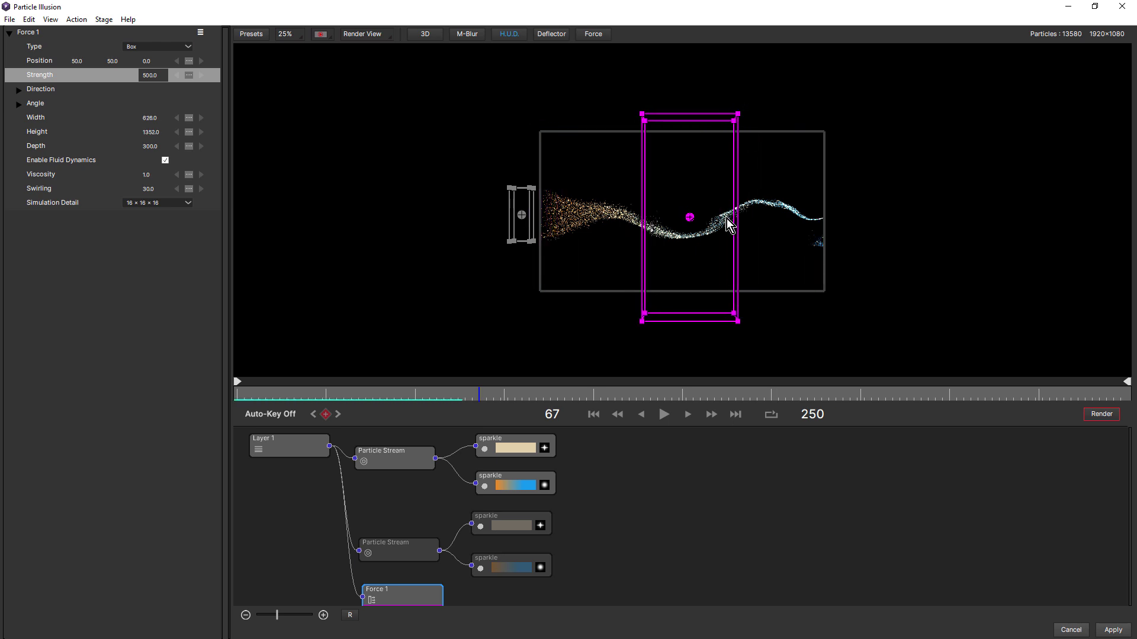
scroll(727, 235, "up", 1)
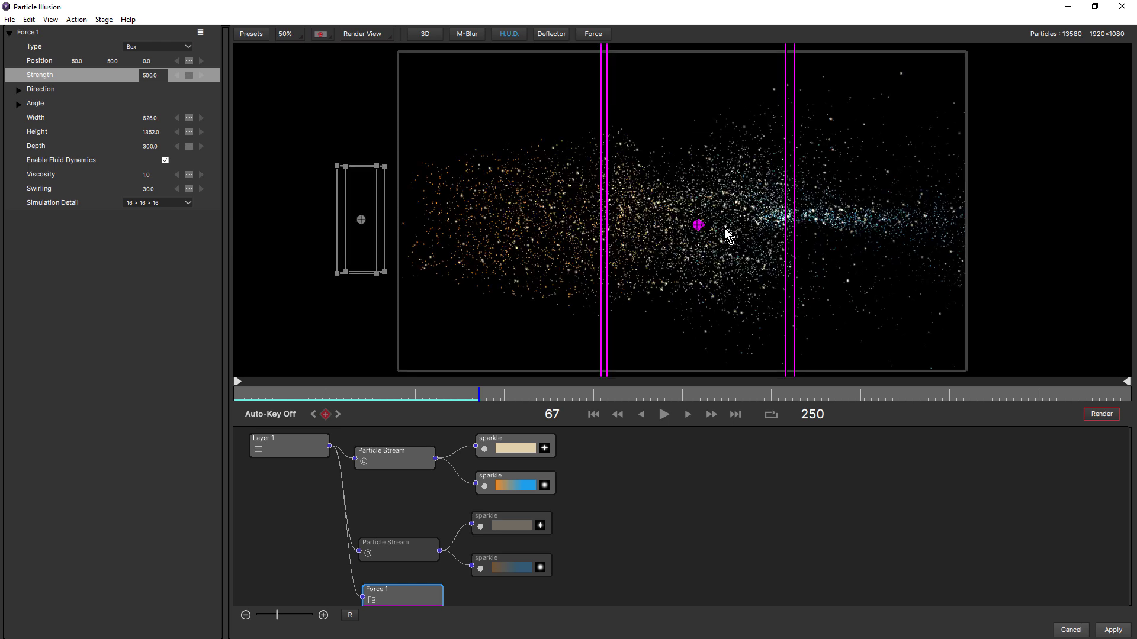
Replay the stream twice from the first frame to watch it pinch through the band
left_click(595, 410)
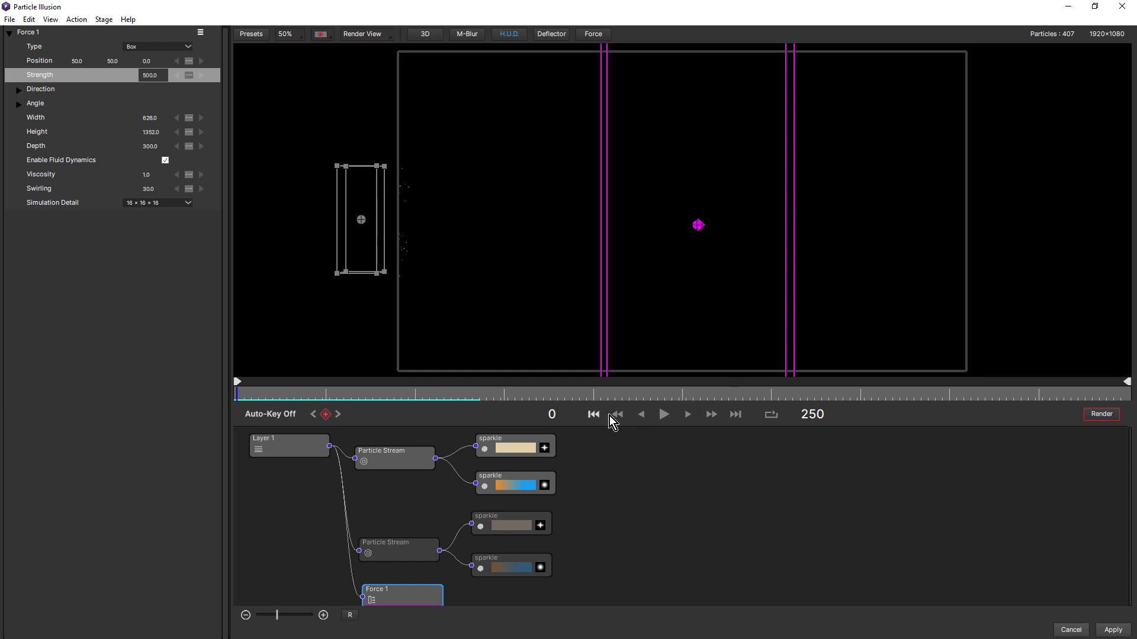
left_click(664, 414)
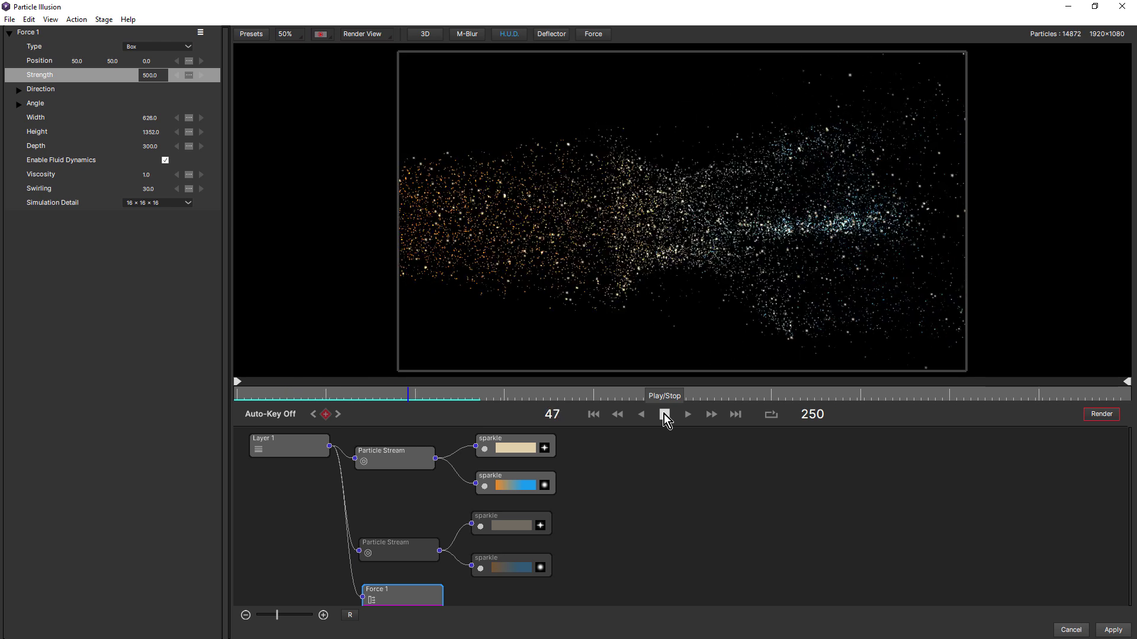
left_click(664, 414)
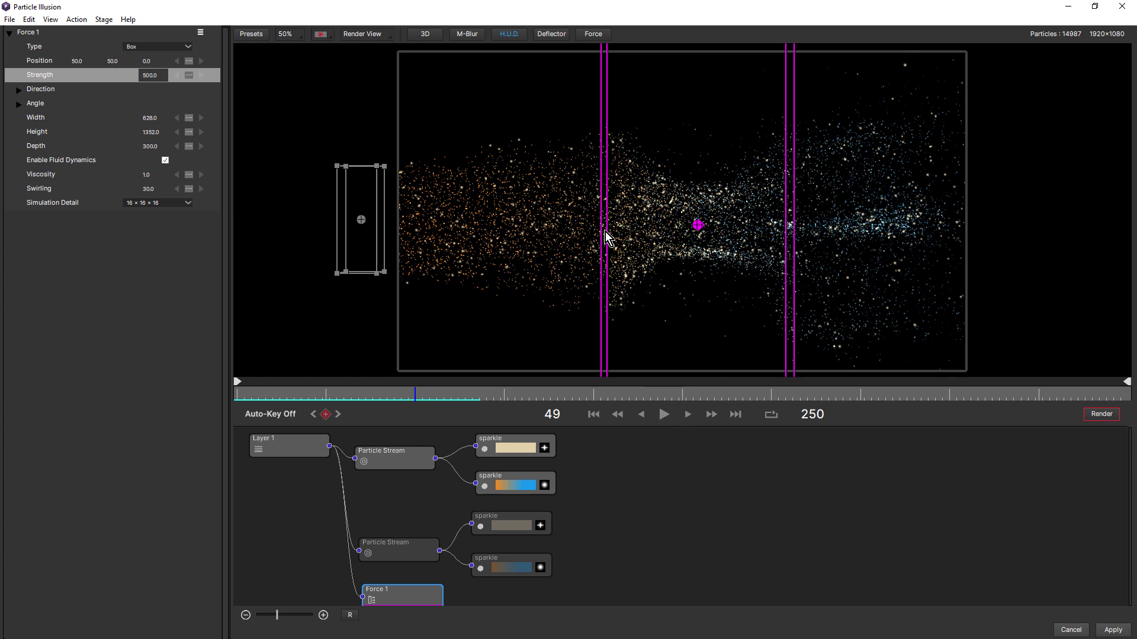
left_click(595, 415)
left_click(664, 416)
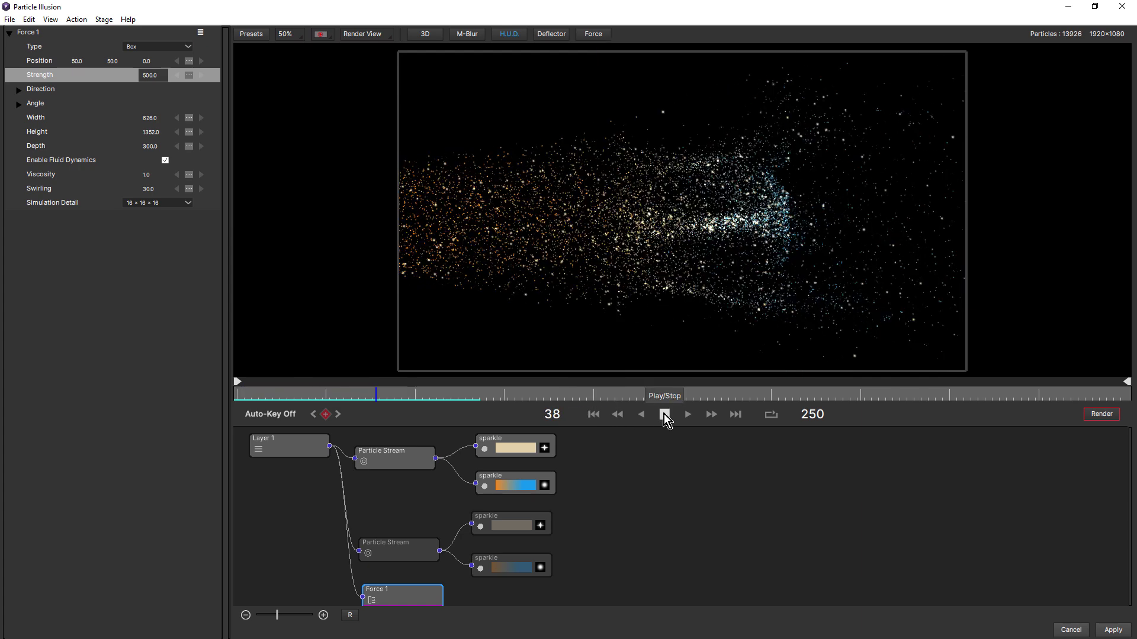
left_click(664, 416)
Widen Force 1 back to about 2148 by 1360 to cover the whole frame
scroll(676, 324, "down", 1)
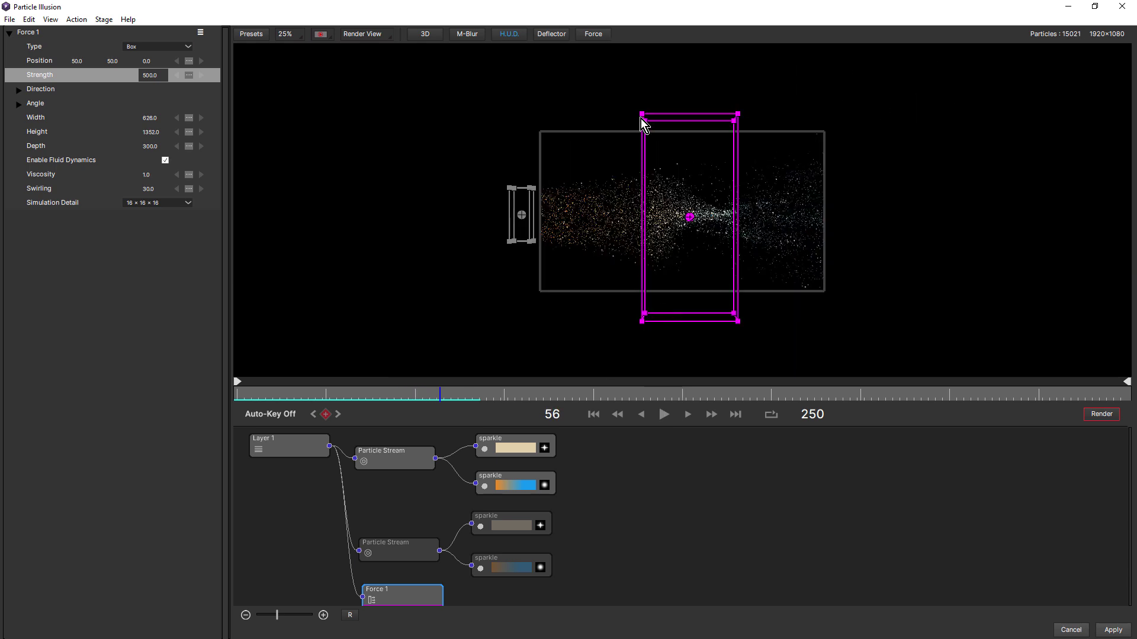
left_click_drag(641, 113, 528, 113)
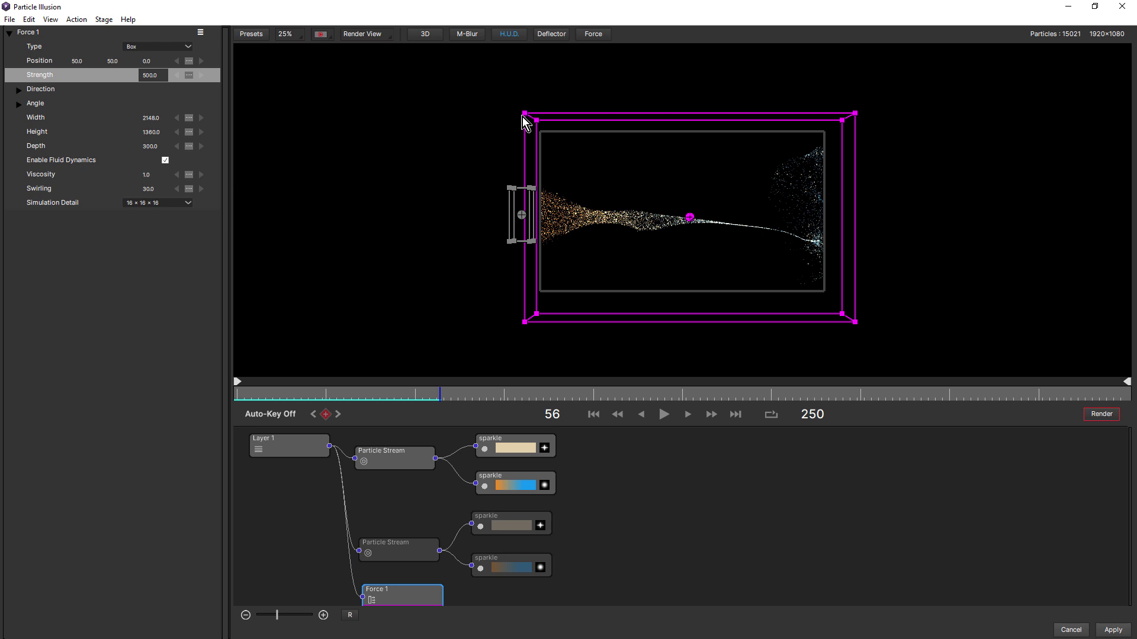
scroll(687, 252, "up", 1)
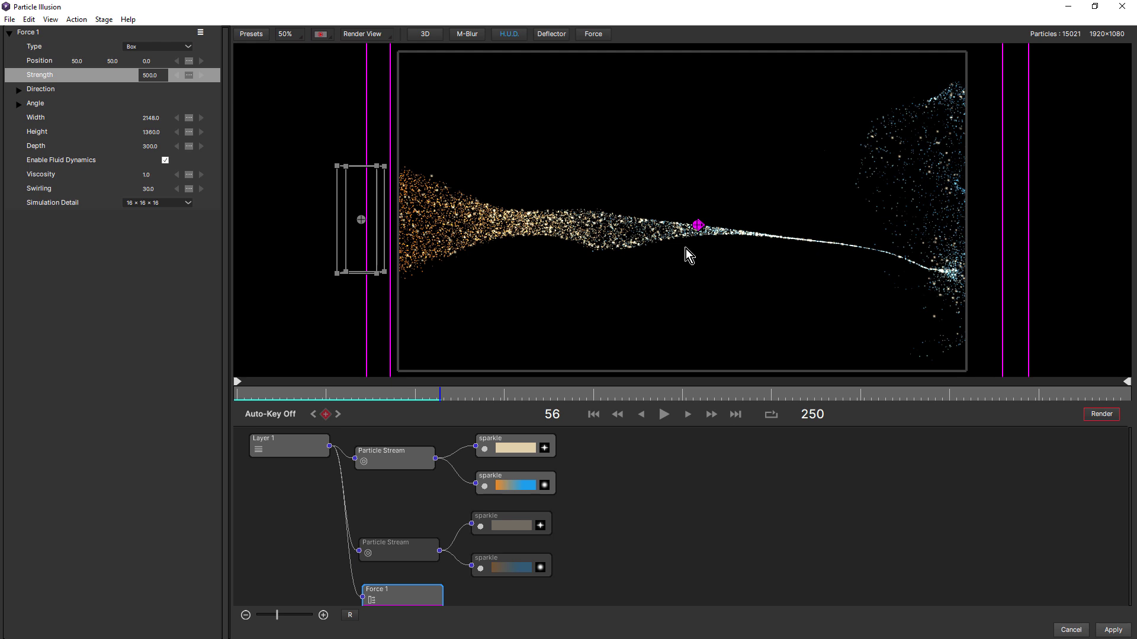
Switch the force to Box Grid with Direction Variation 360 and Strength Variation 255
left_click(160, 45)
left_click(156, 71)
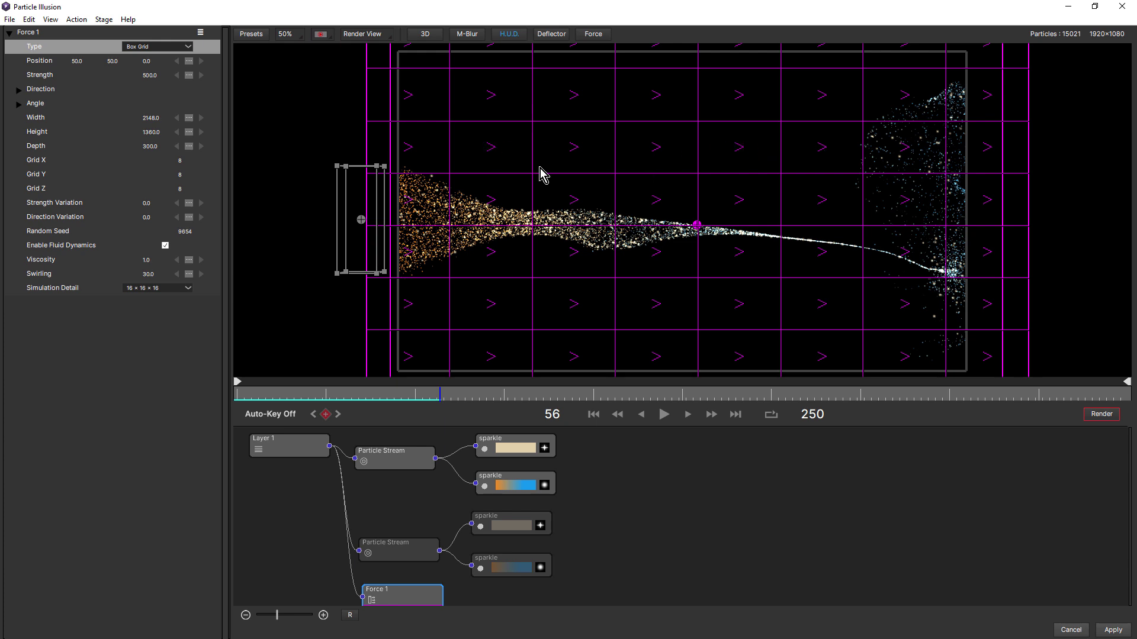
left_click_drag(152, 218, 367, 225)
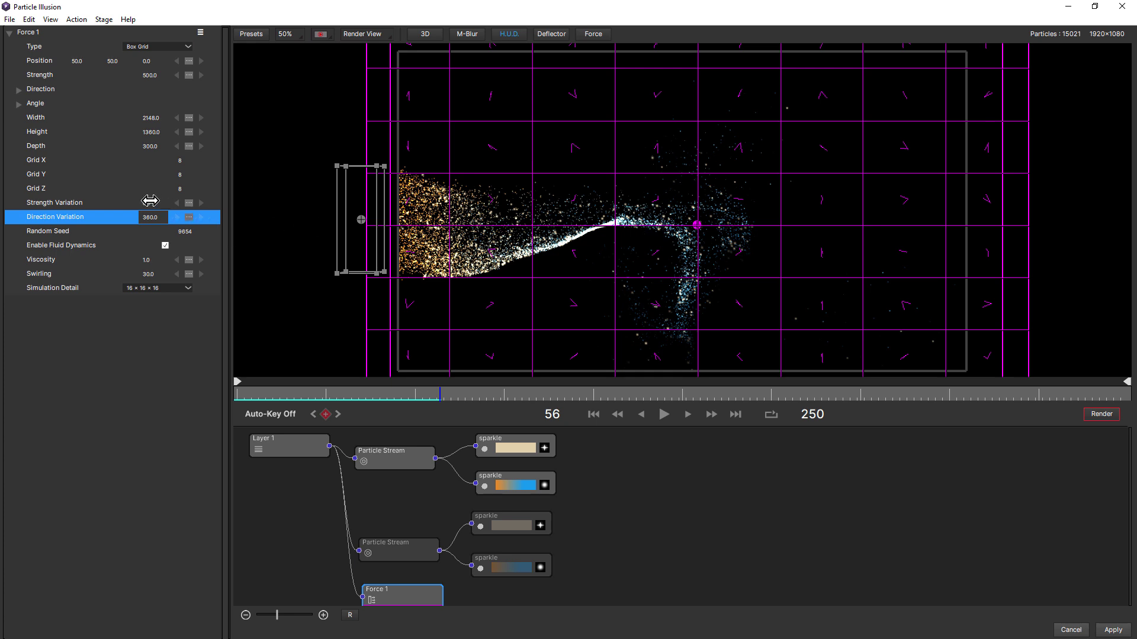
left_click_drag(148, 202, 300, 214)
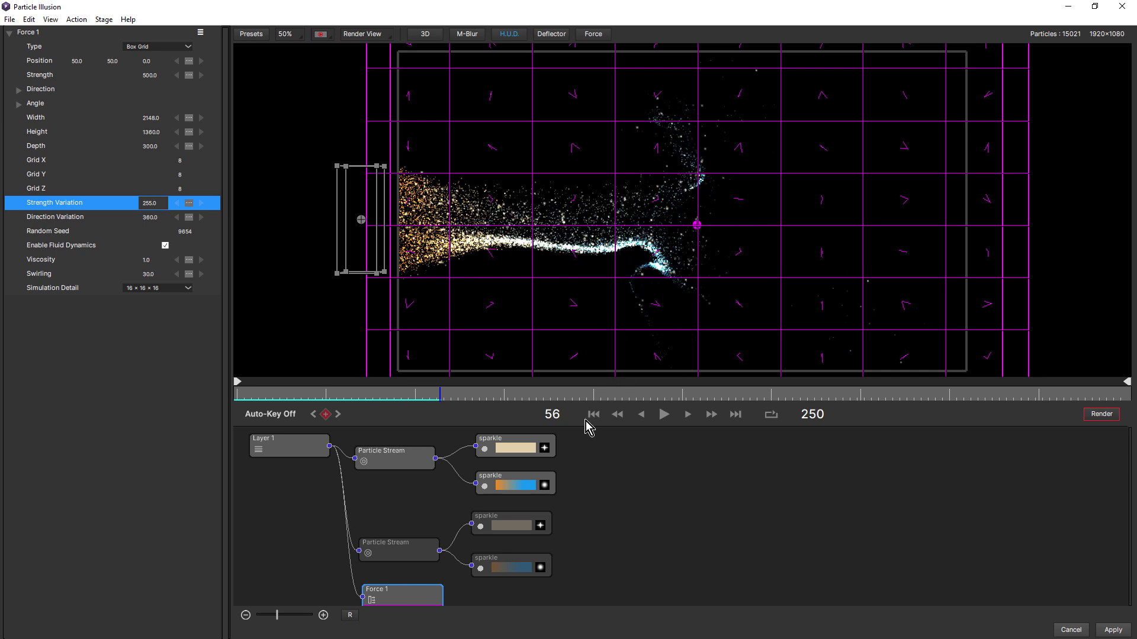
Replay the randomized stream from frame 0 and scrub to frame 45
left_click(593, 415)
left_click(663, 414)
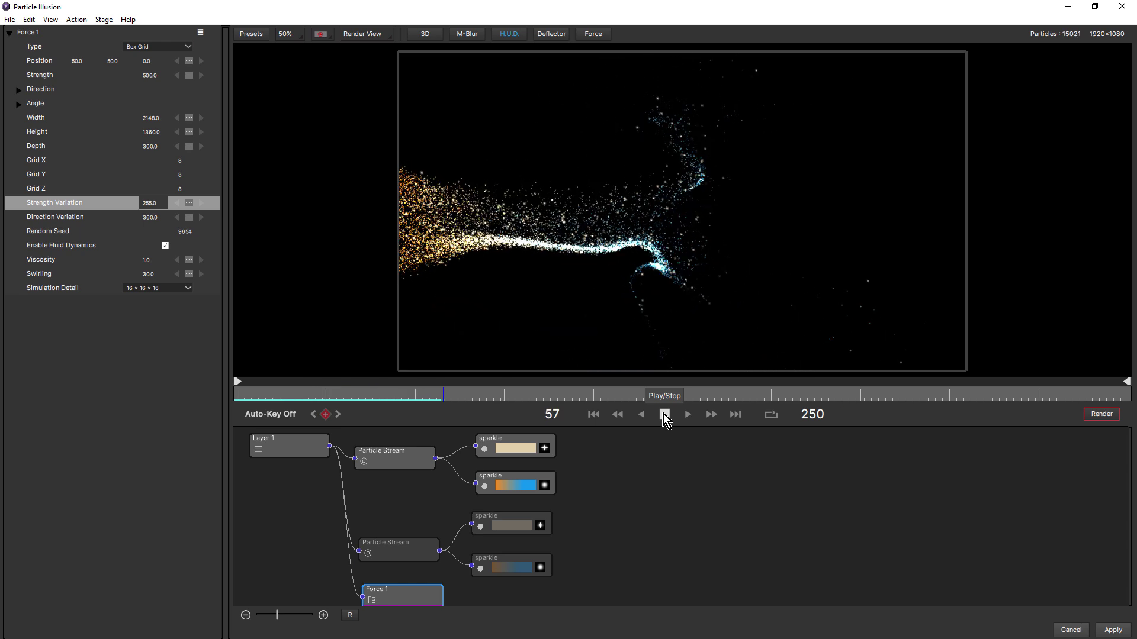
left_click(663, 414)
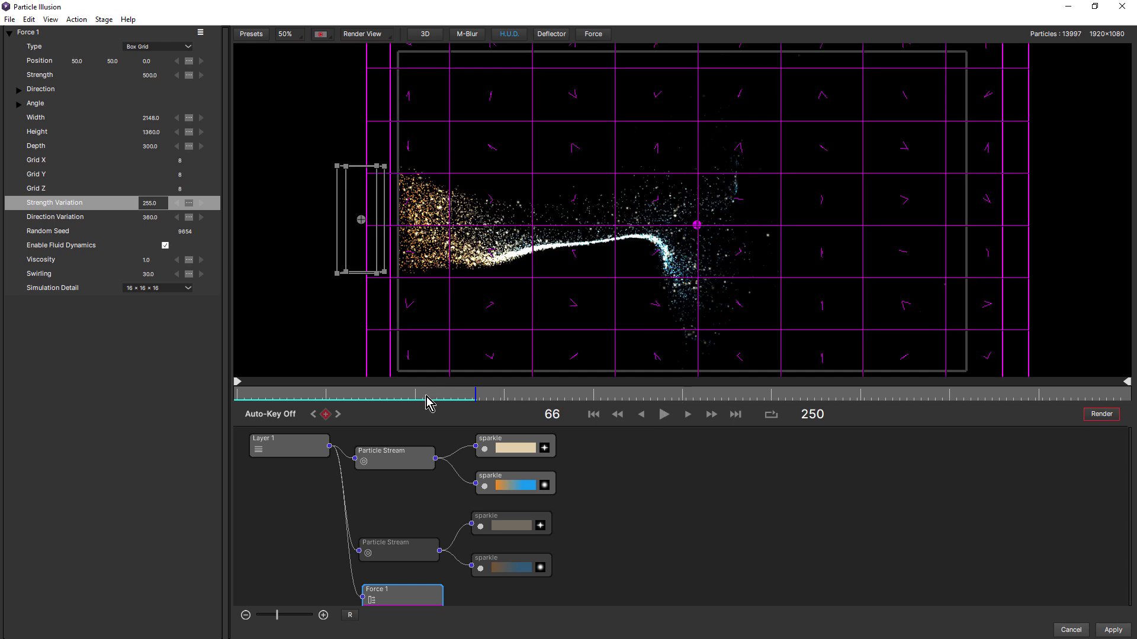
left_click_drag(318, 405, 423, 401)
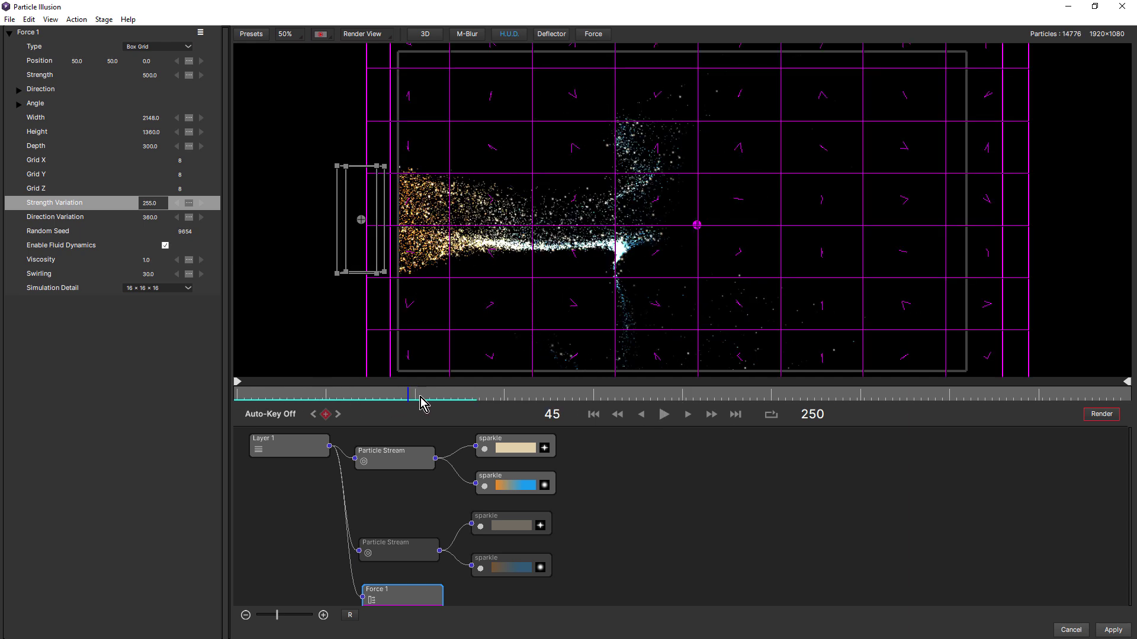
Change Force 1 to a Sphere force with radius 448
left_click(157, 47)
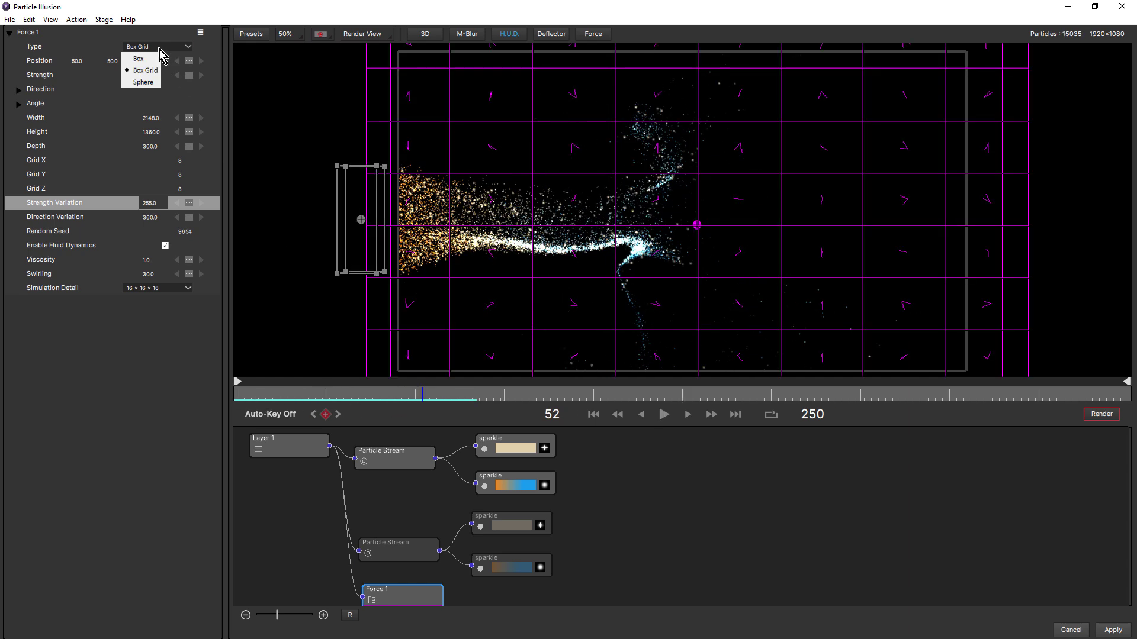
left_click(142, 83)
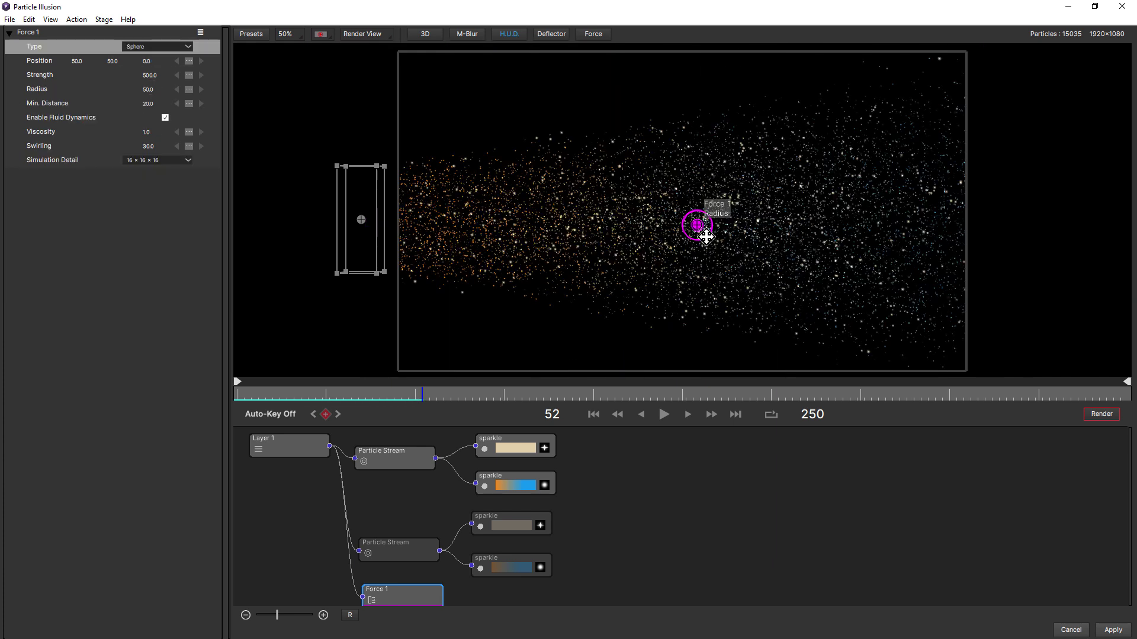
left_click_drag(795, 314, 796, 314)
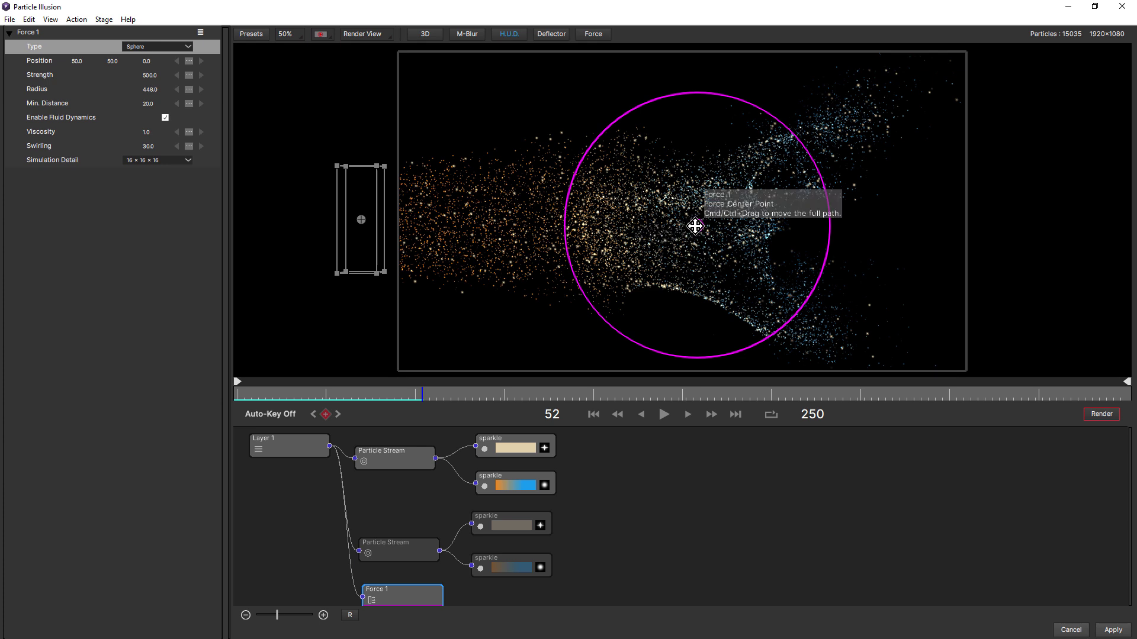
Enter a new sphere strength of 1000 and replay the simulation from the first frame
left_click(146, 75)
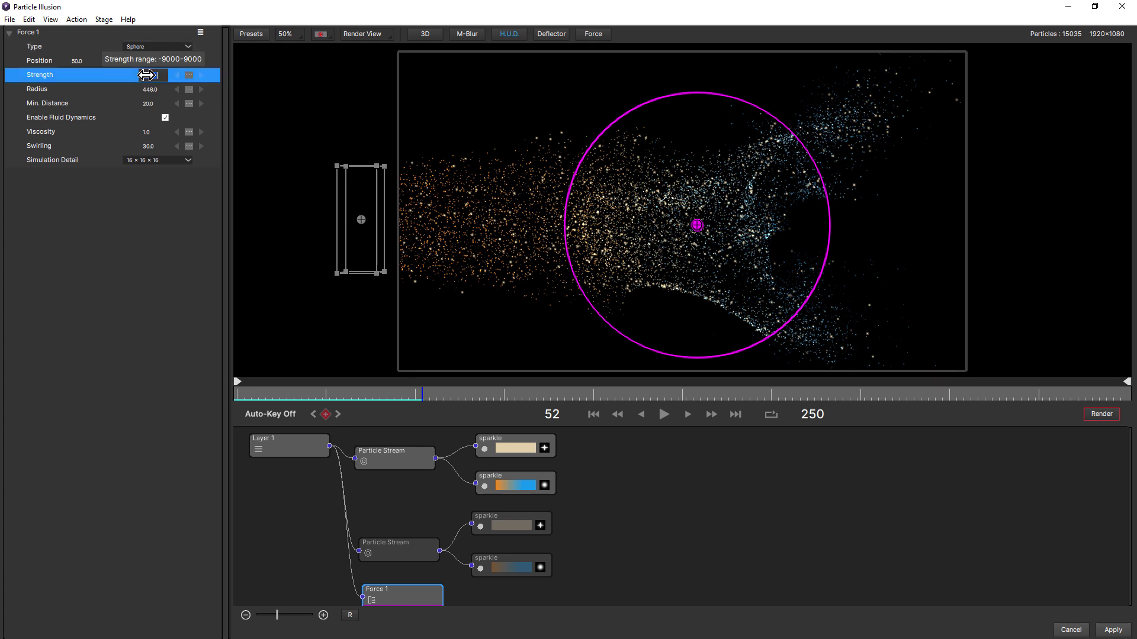
type("0")
key("Return")
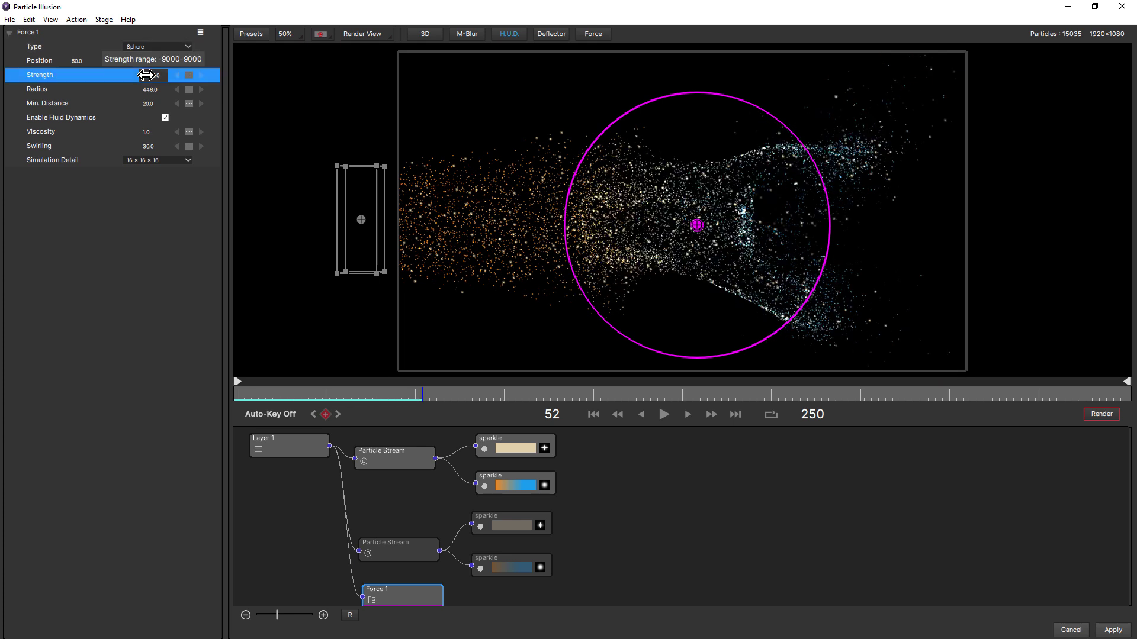
left_click(592, 415)
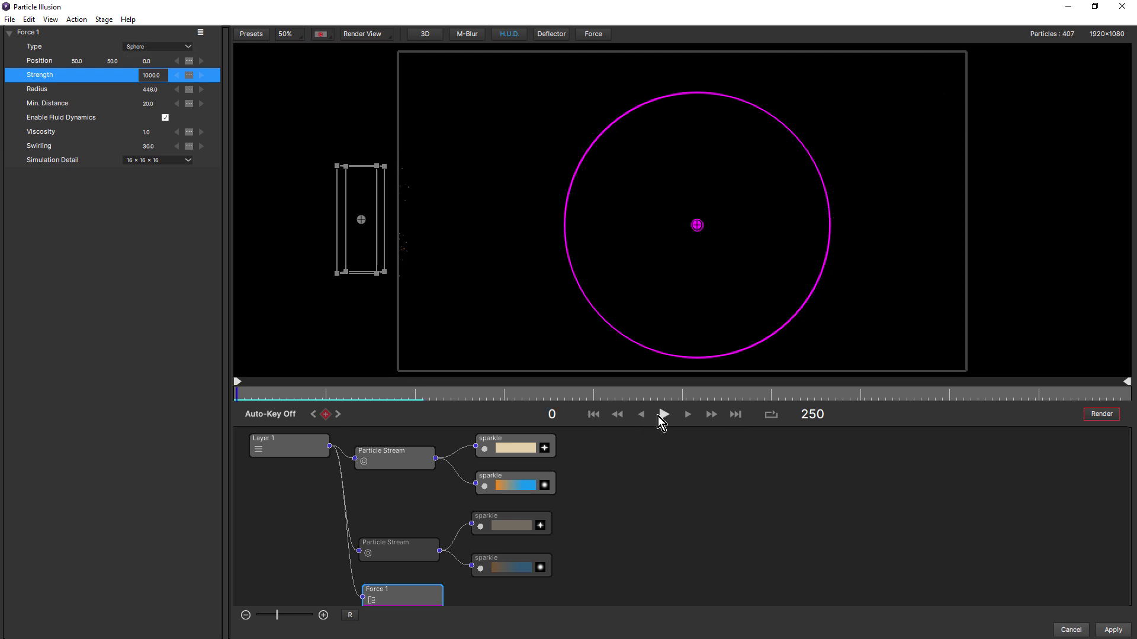
left_click(662, 414)
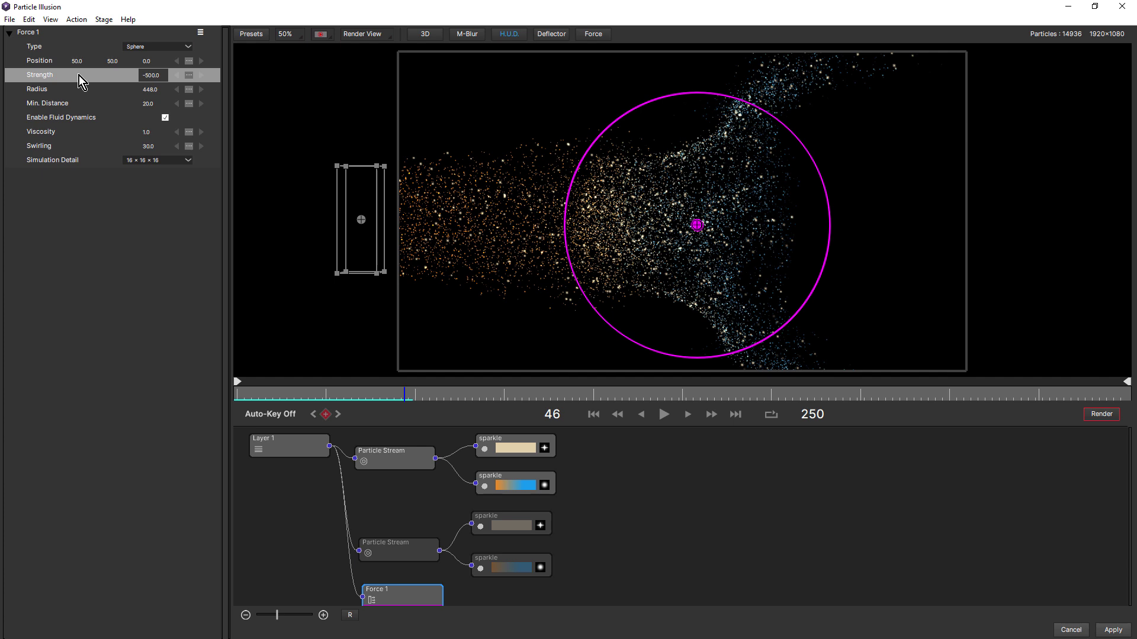
Switch Force 1 back to Box at strength 100 and replay to frame 55
left_click(150, 48)
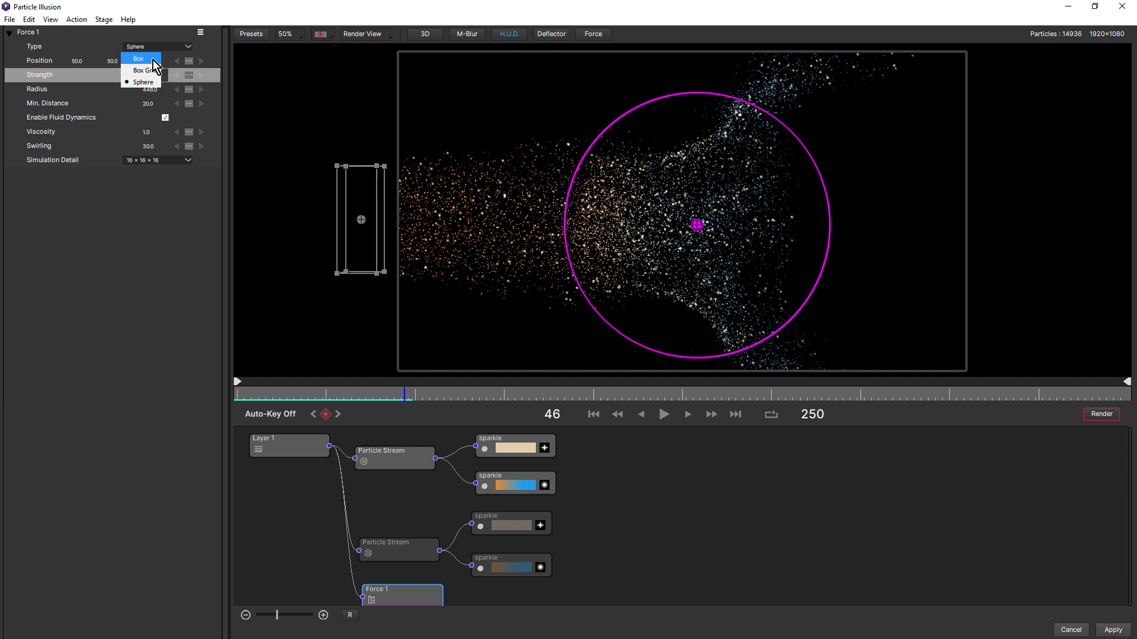
left_click(155, 62)
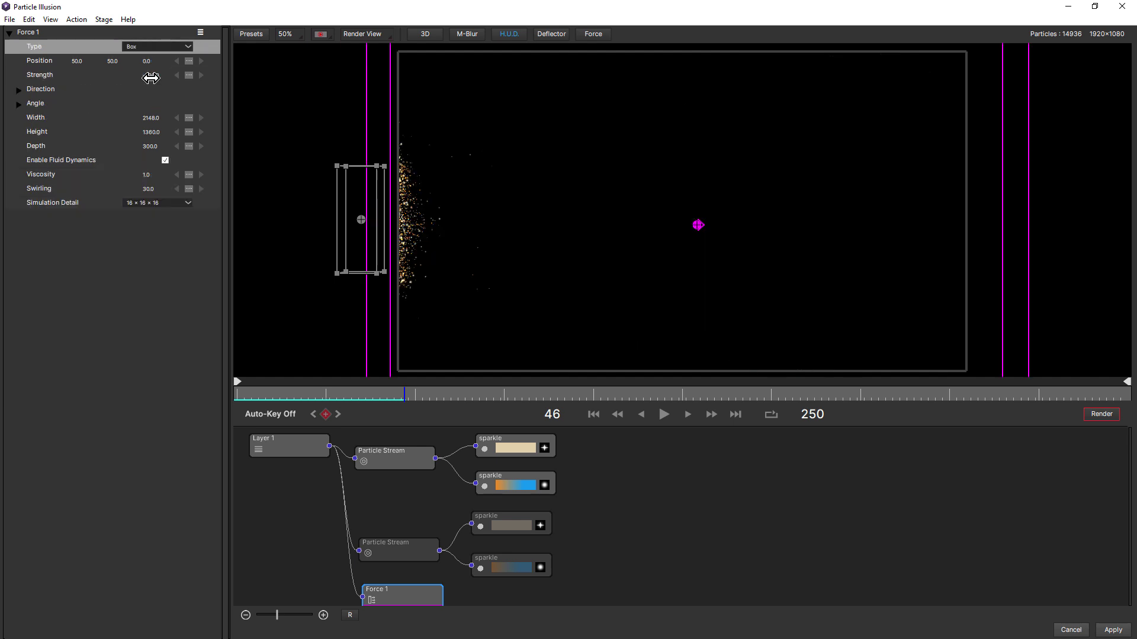
left_click(153, 78)
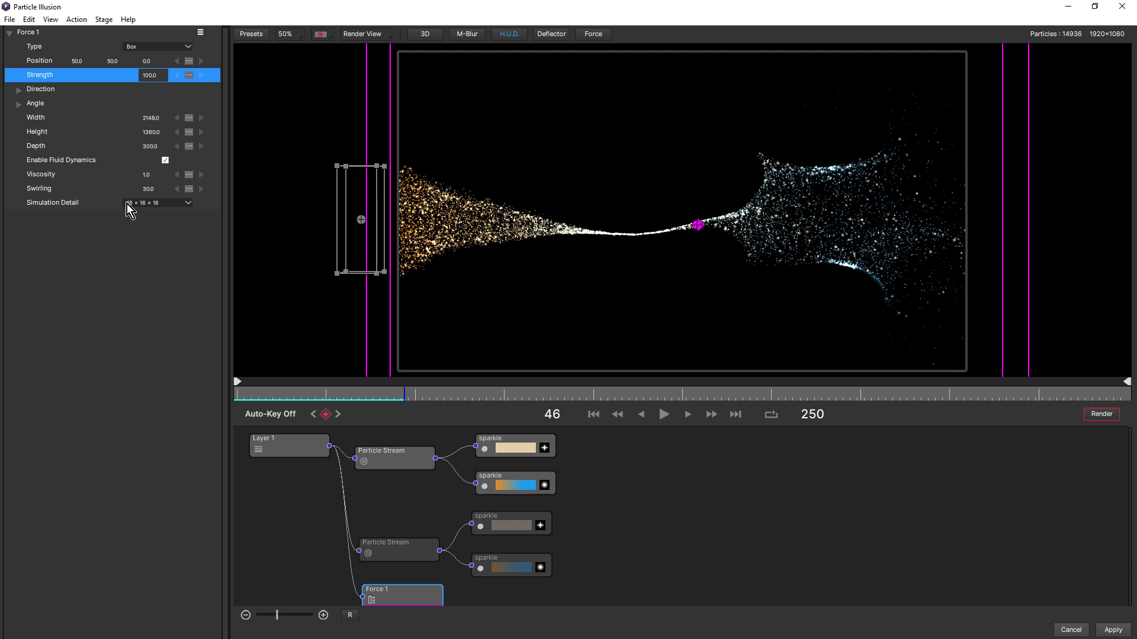
left_click(593, 414)
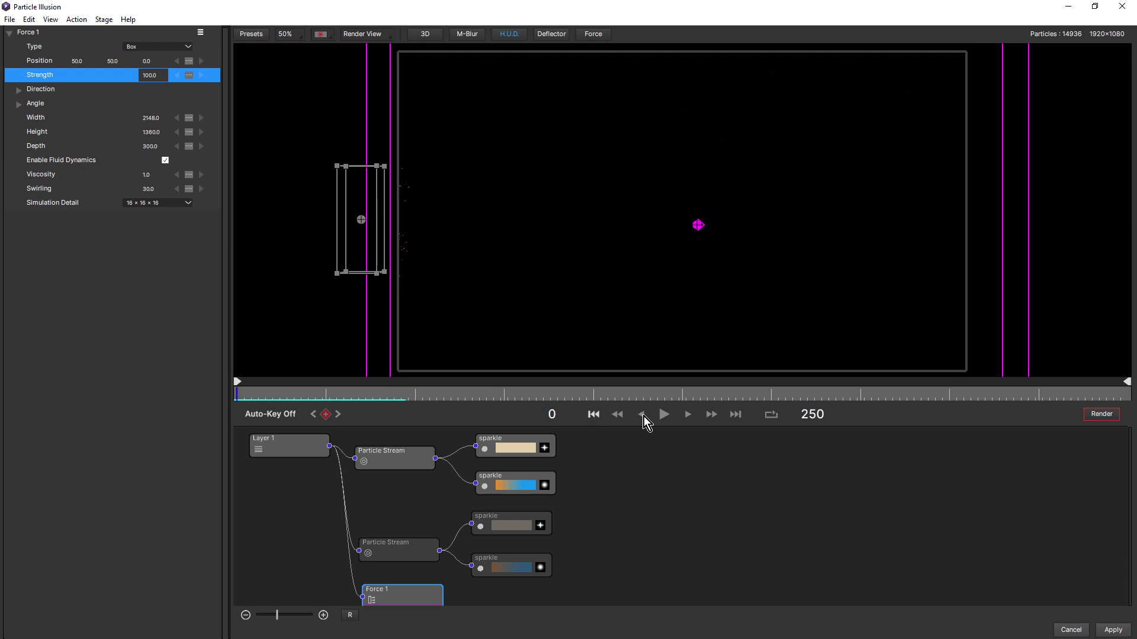
left_click(663, 414)
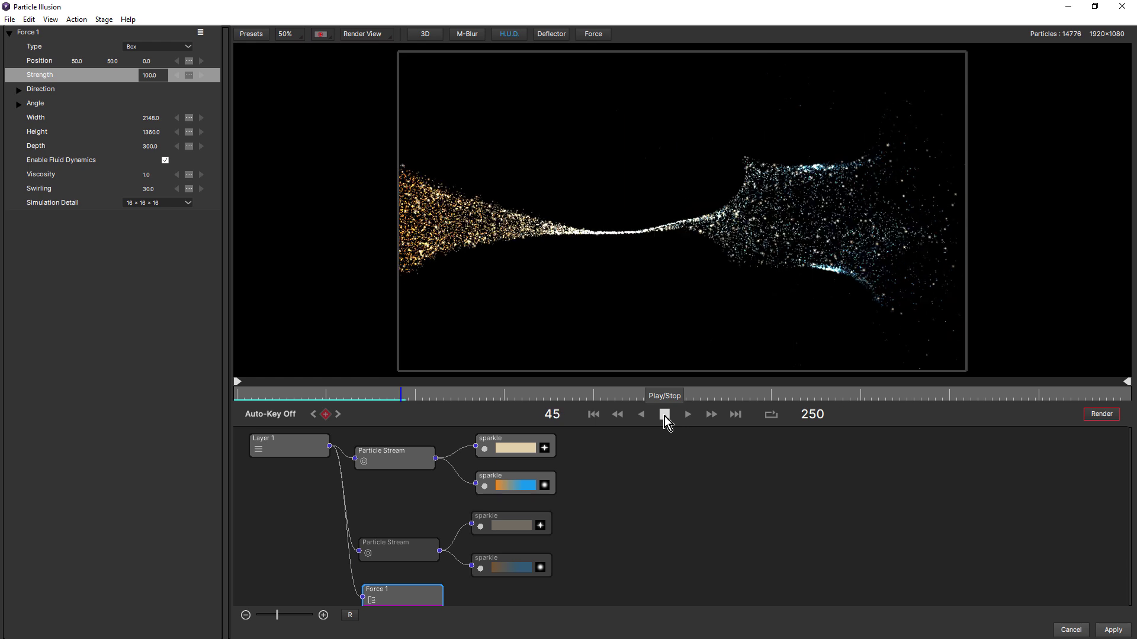
left_click(664, 415)
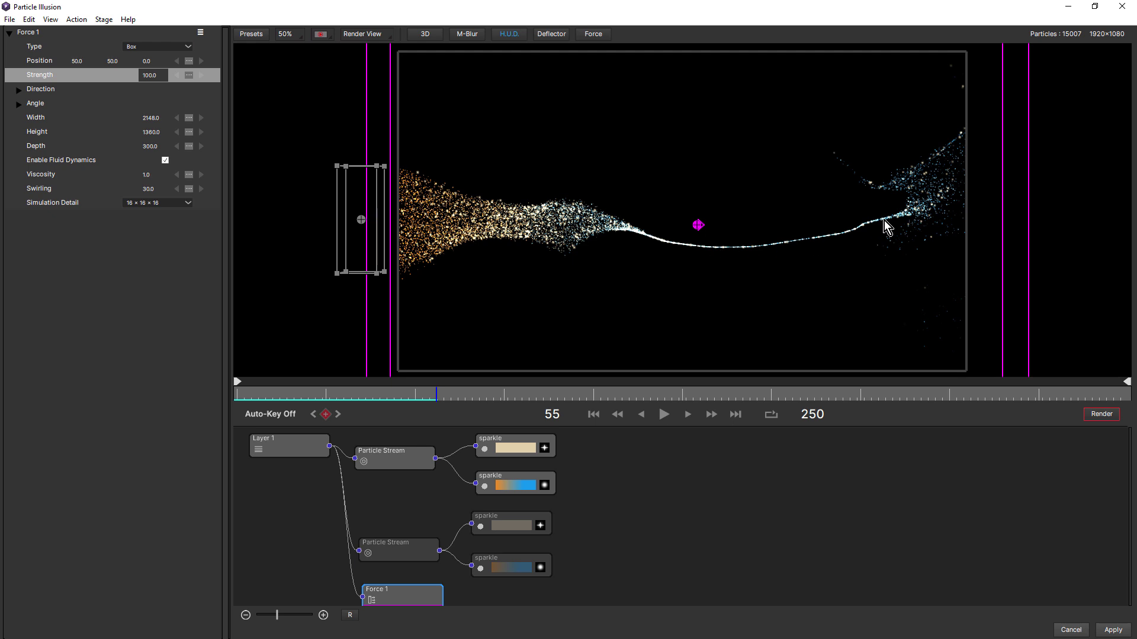
left_click(154, 204)
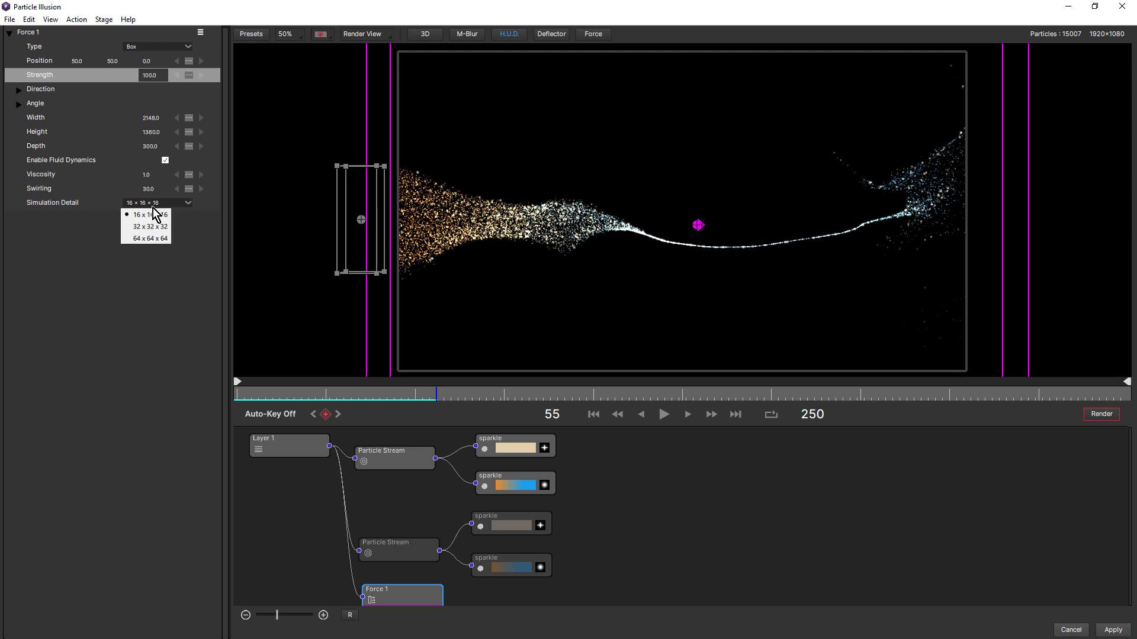
left_click(150, 226)
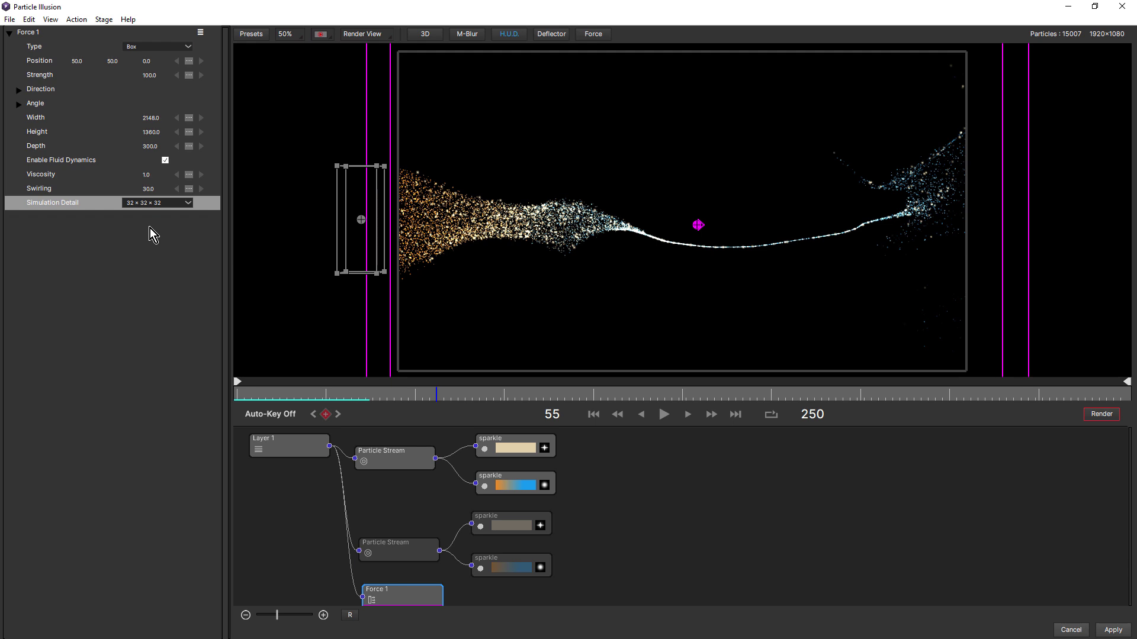
left_click(593, 413)
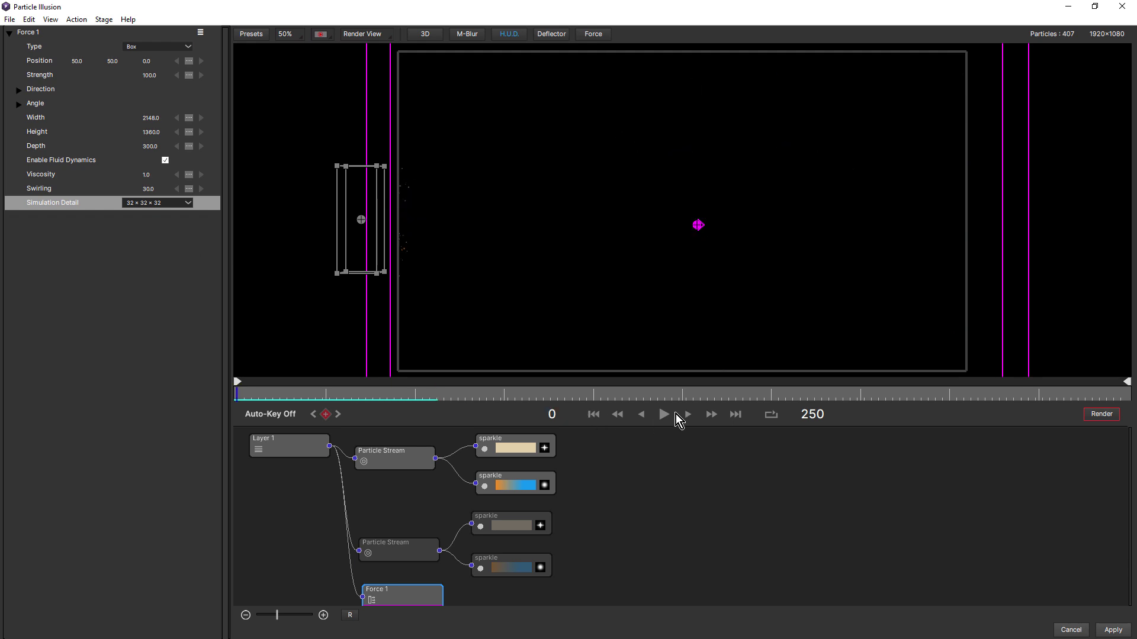
left_click(664, 414)
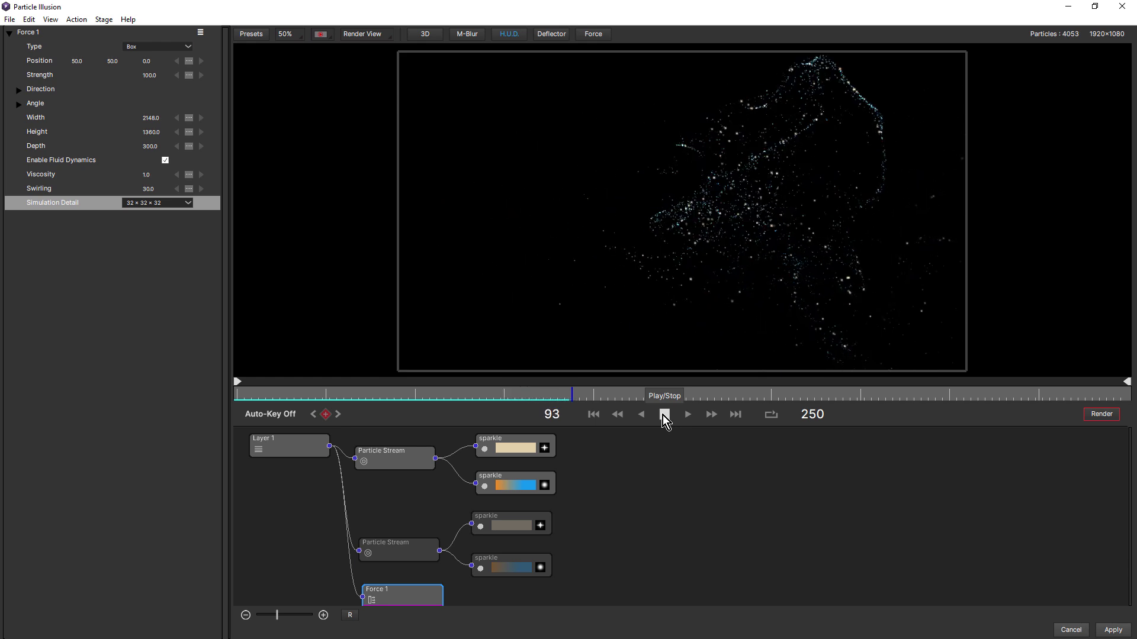
left_click(663, 415)
left_click(592, 416)
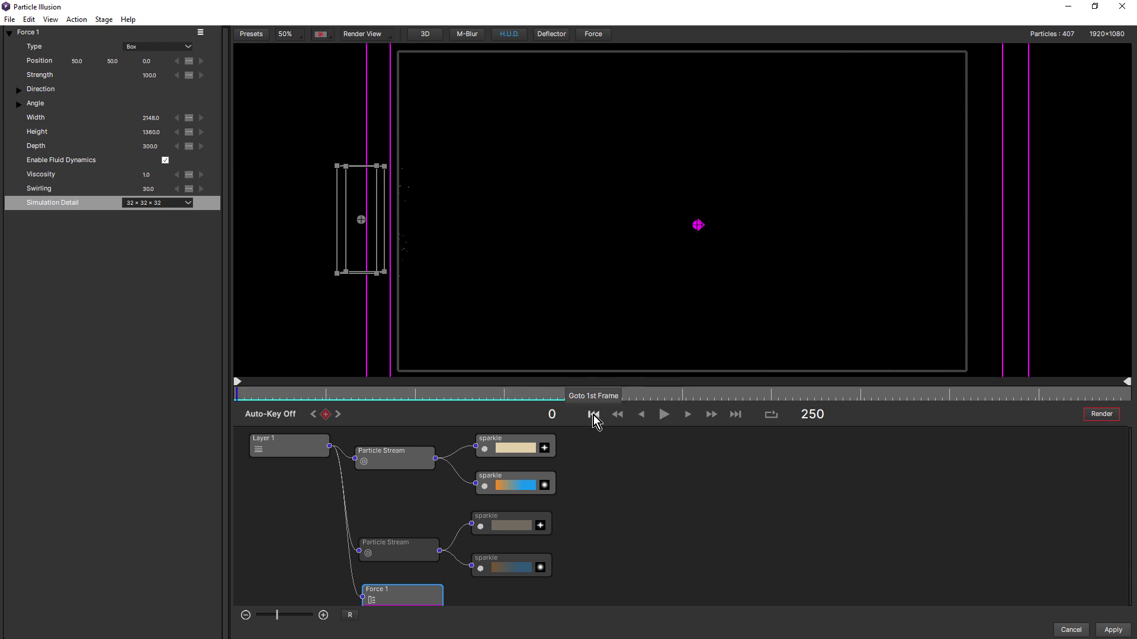
left_click(162, 205)
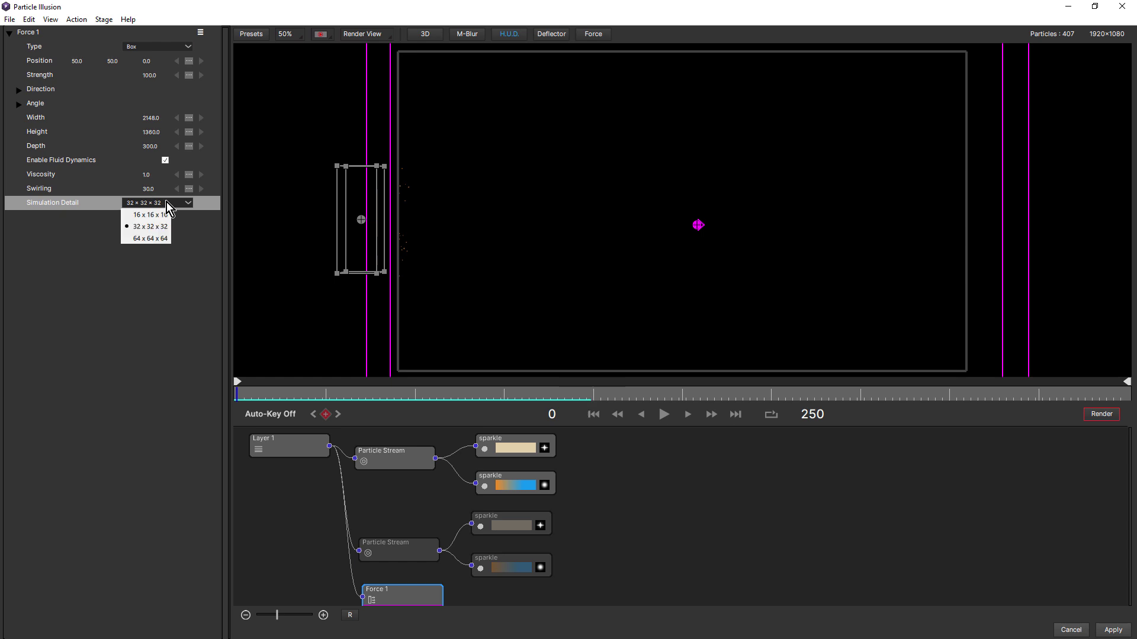
left_click(152, 239)
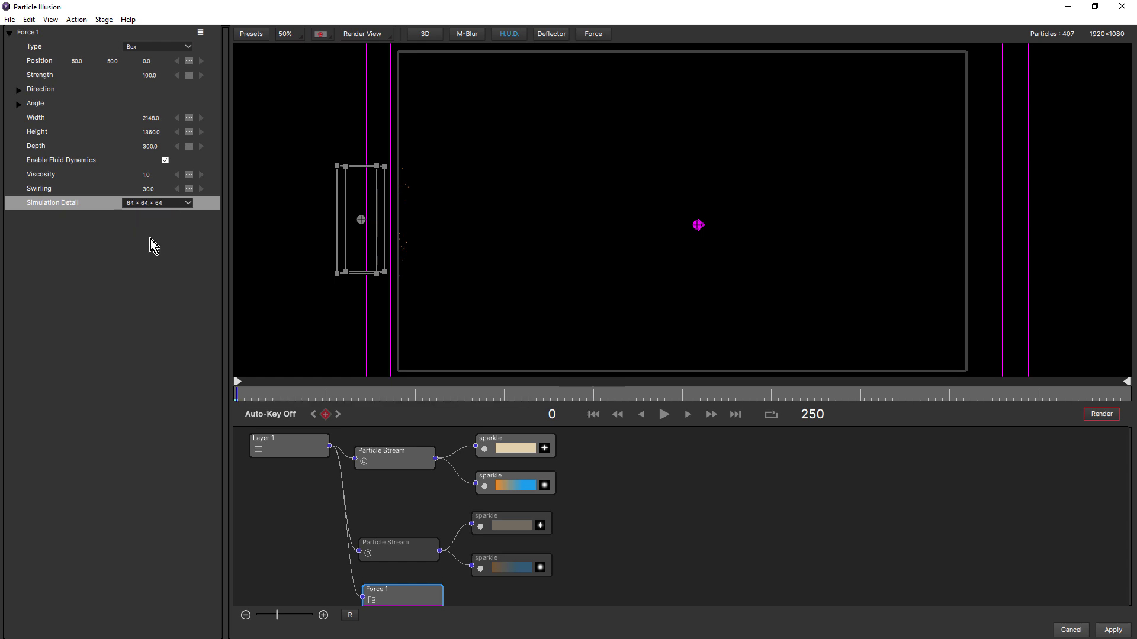
left_click(661, 417)
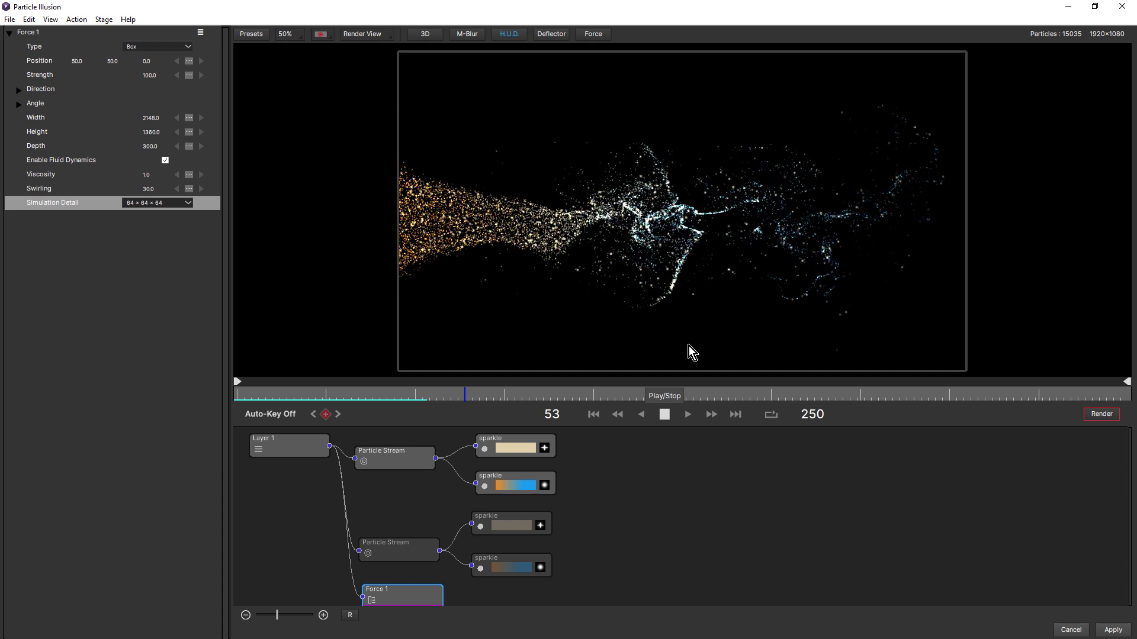
left_click(664, 414)
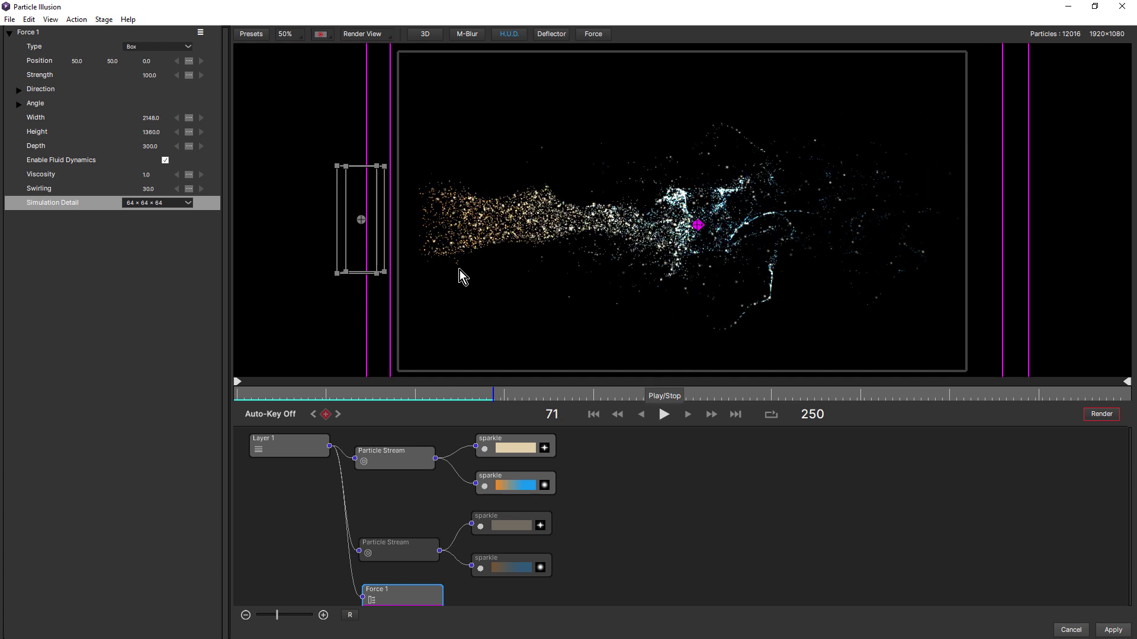
left_click(166, 204)
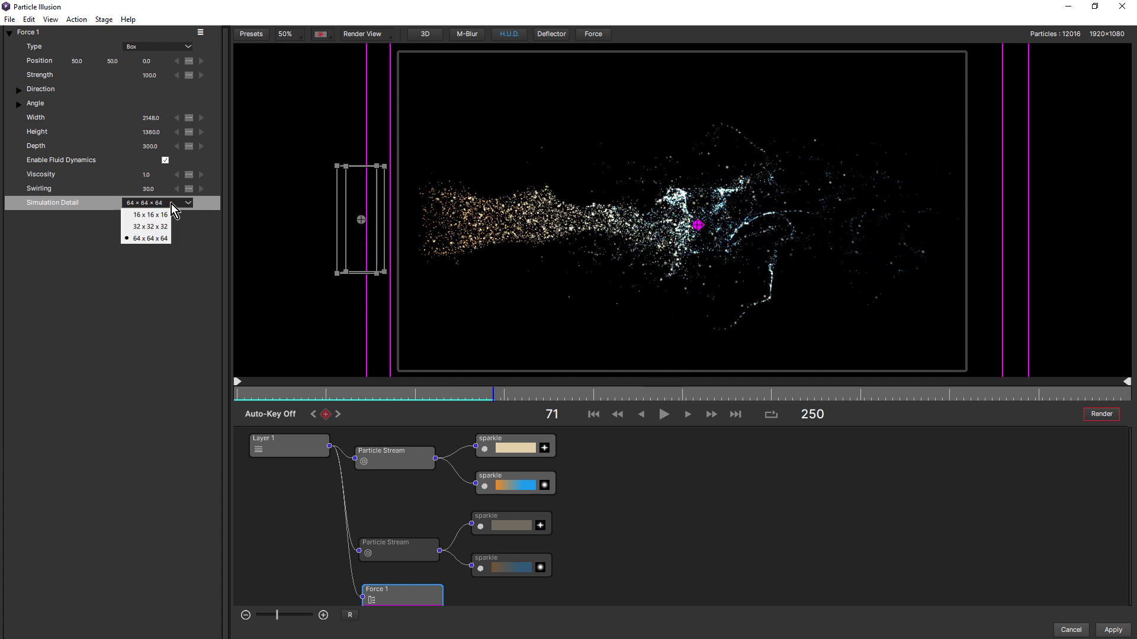
left_click(158, 218)
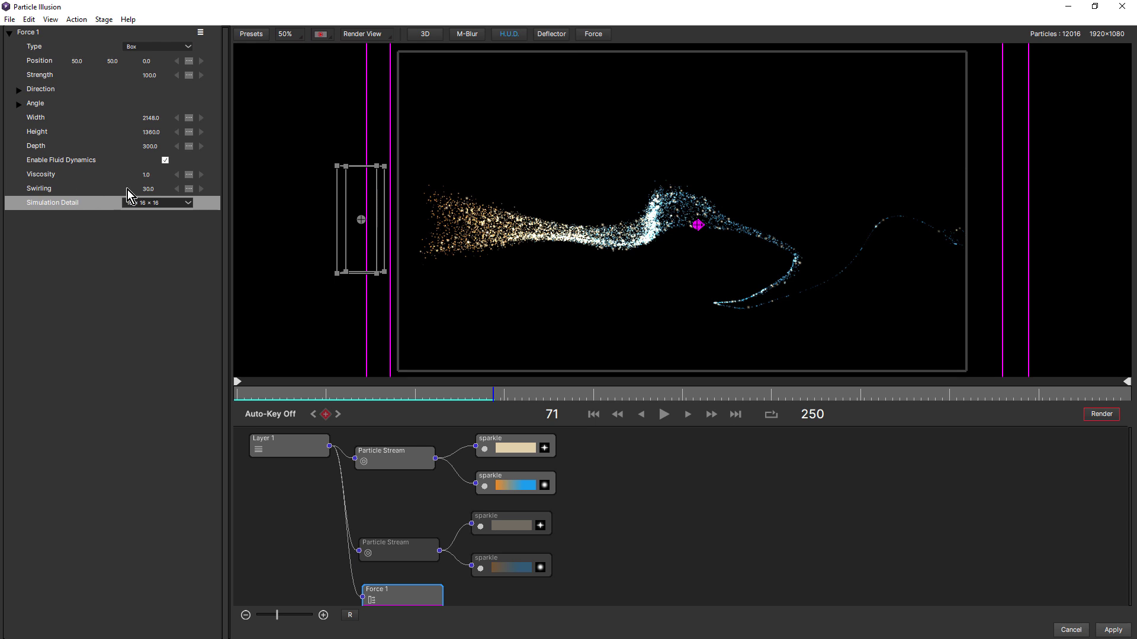
left_click(663, 418)
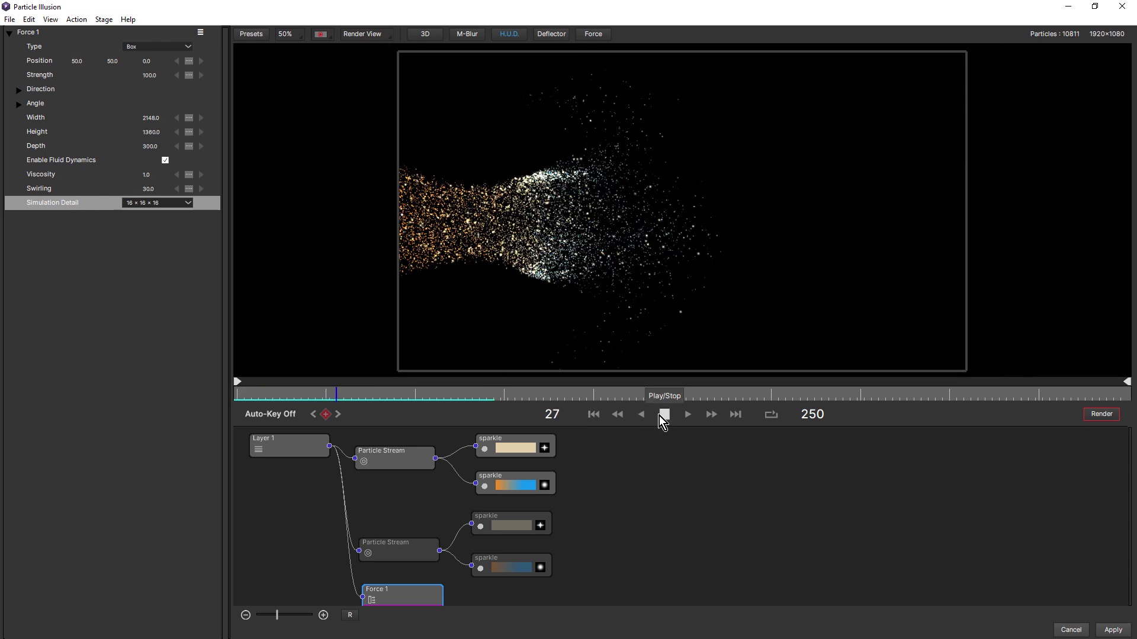
Drop Force 1's Swirling to 0 and replay the stream from the start
left_click(659, 416)
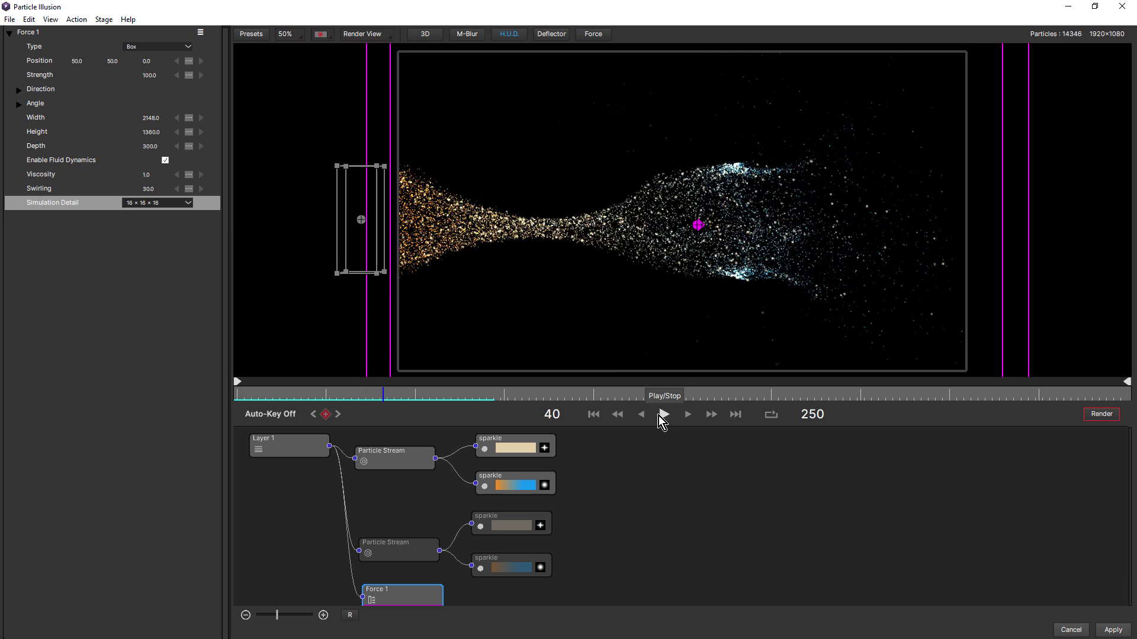
left_click(150, 188)
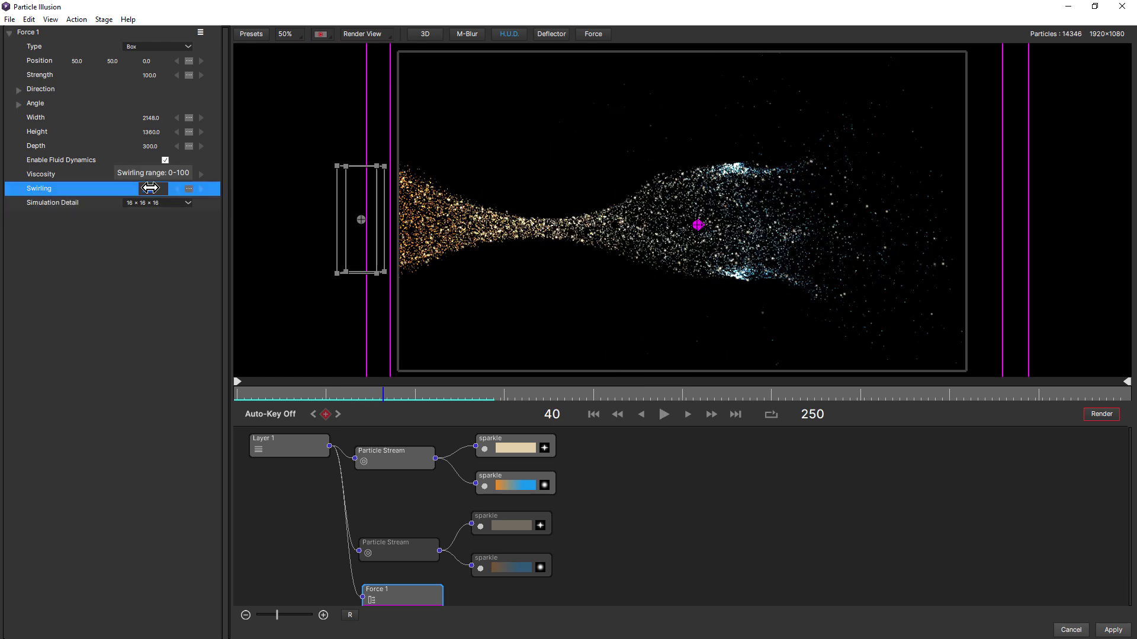
left_click_drag(150, 188, 279, 190)
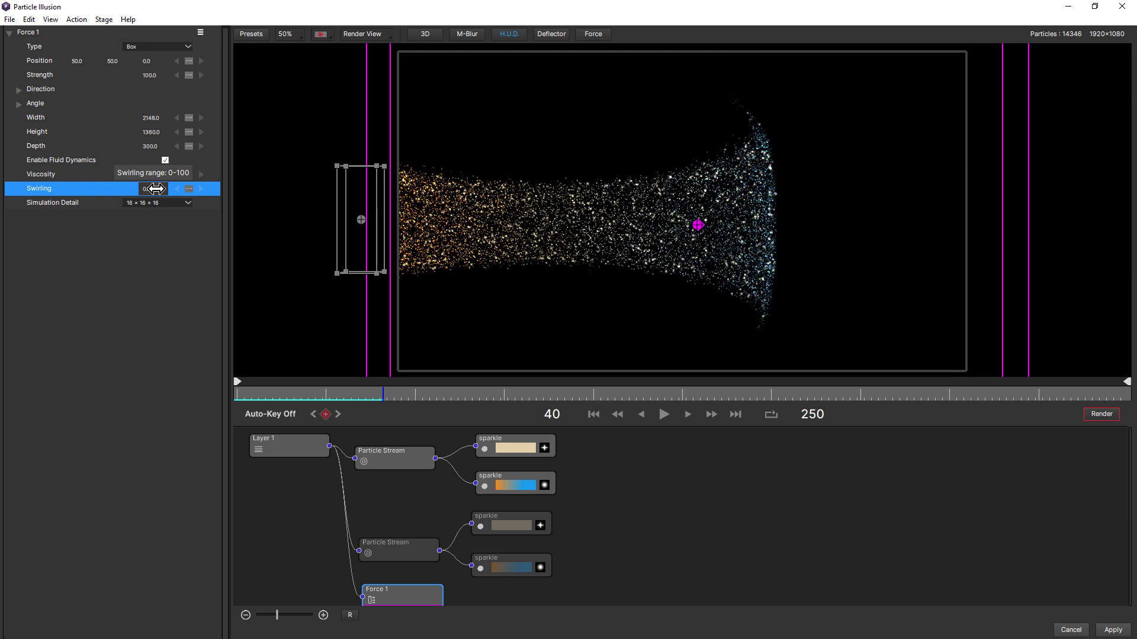
left_click(594, 415)
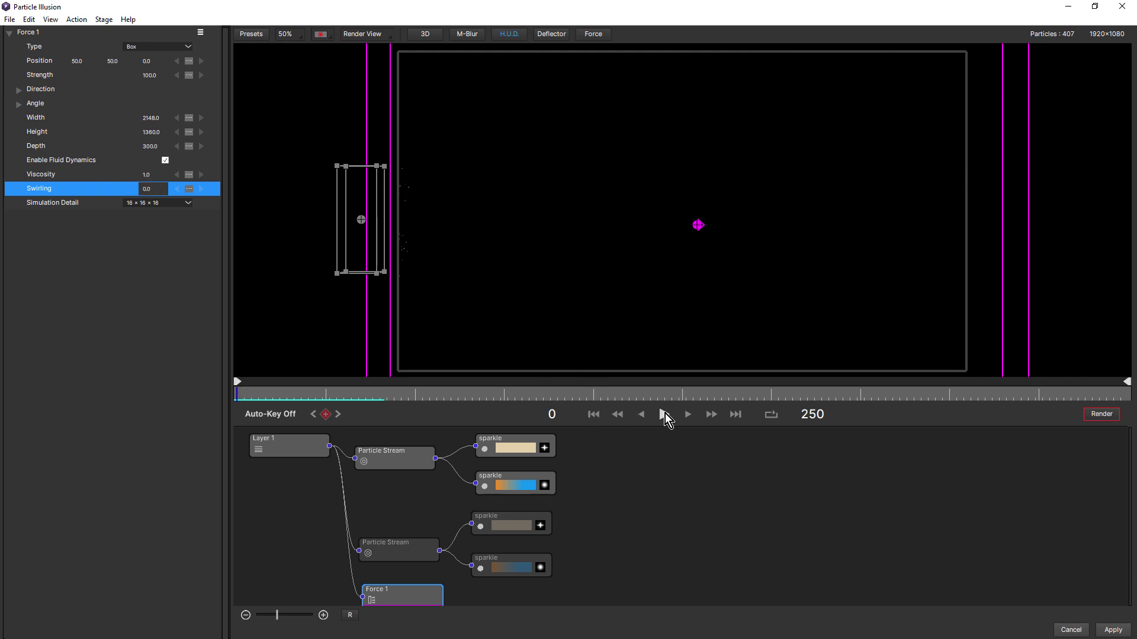
left_click(664, 414)
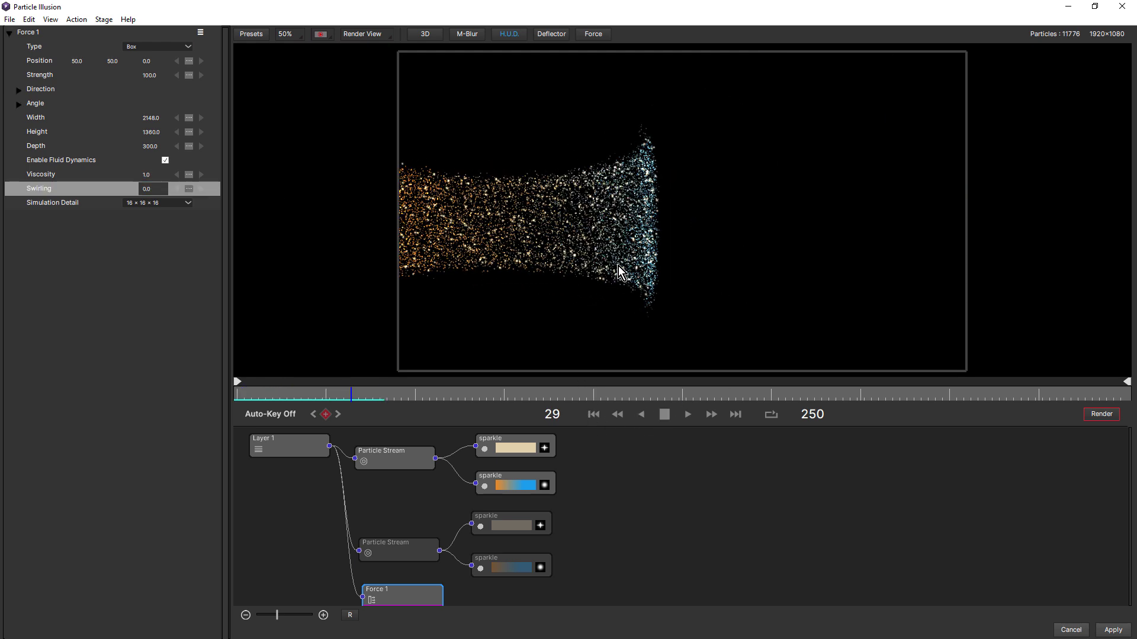
left_click(664, 414)
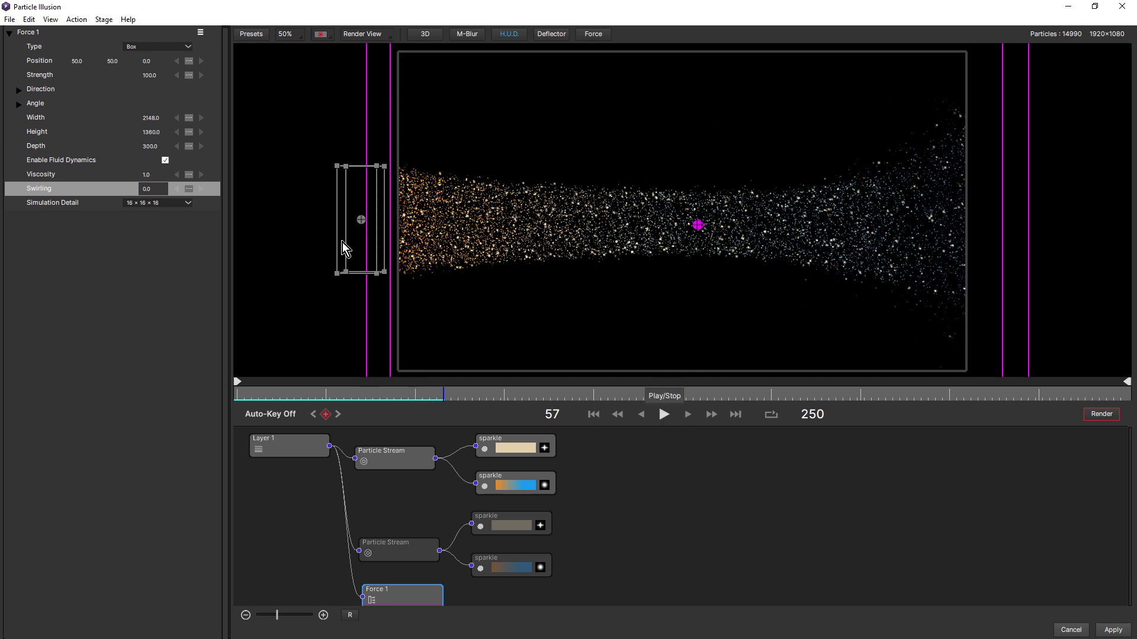
Raise Swirling to 60 and replay to frame 75 showing curling tendrils
left_click(146, 189)
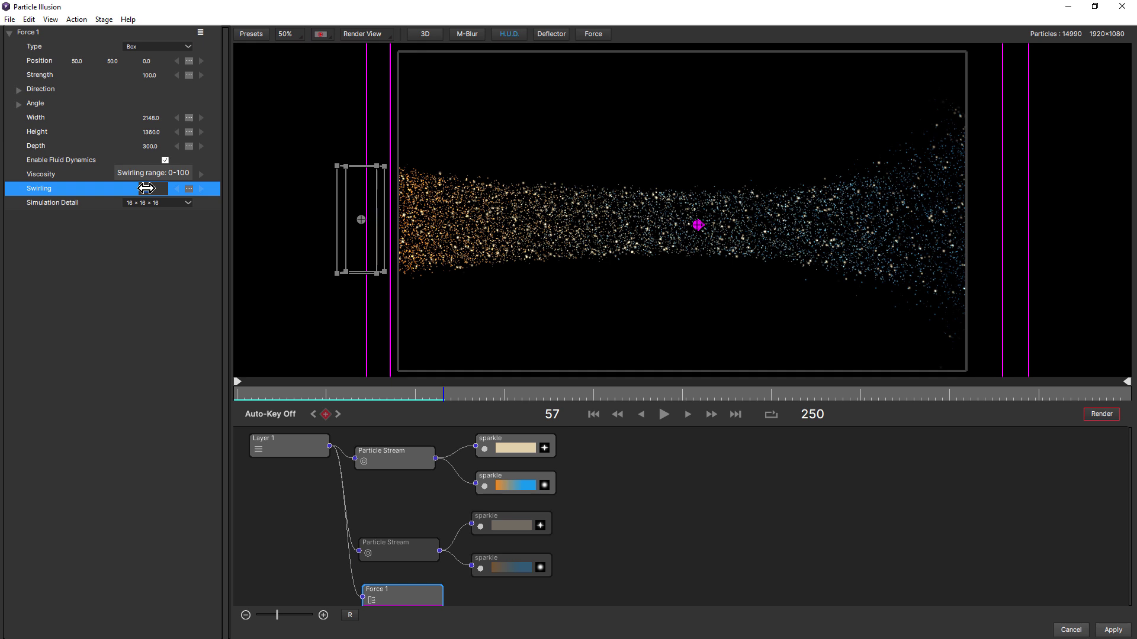
type("60")
left_click(593, 414)
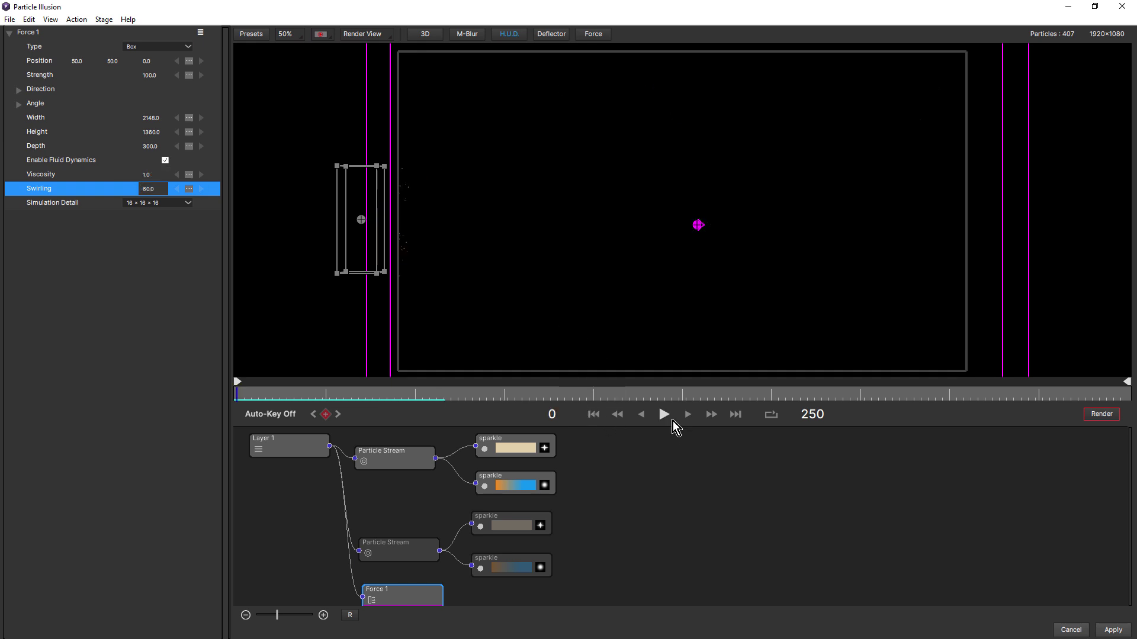
left_click(664, 416)
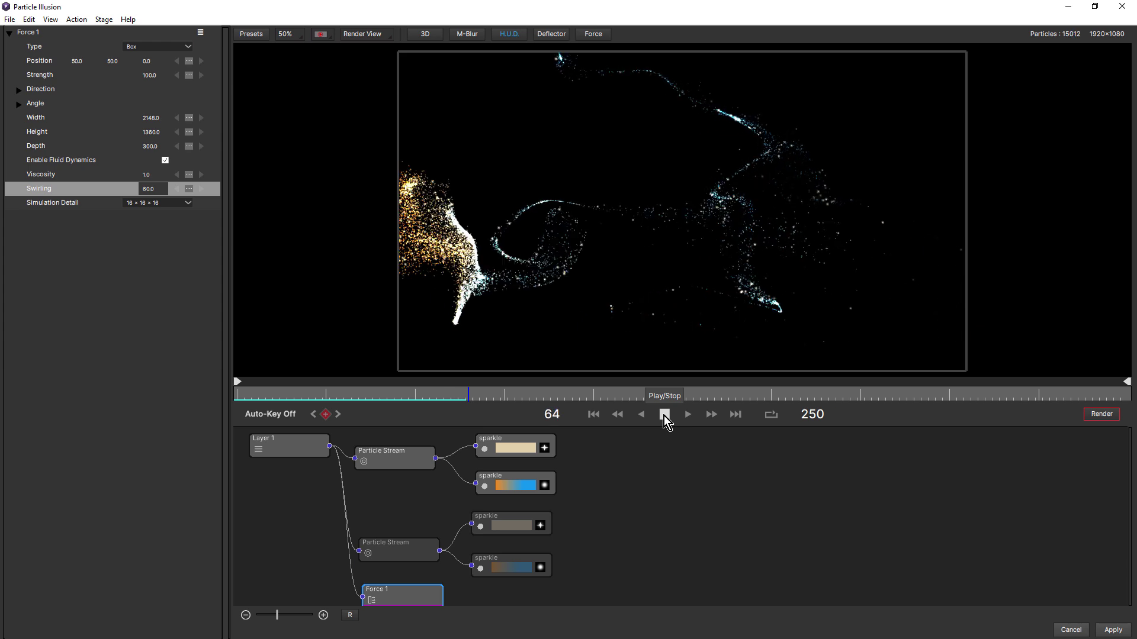
left_click(663, 416)
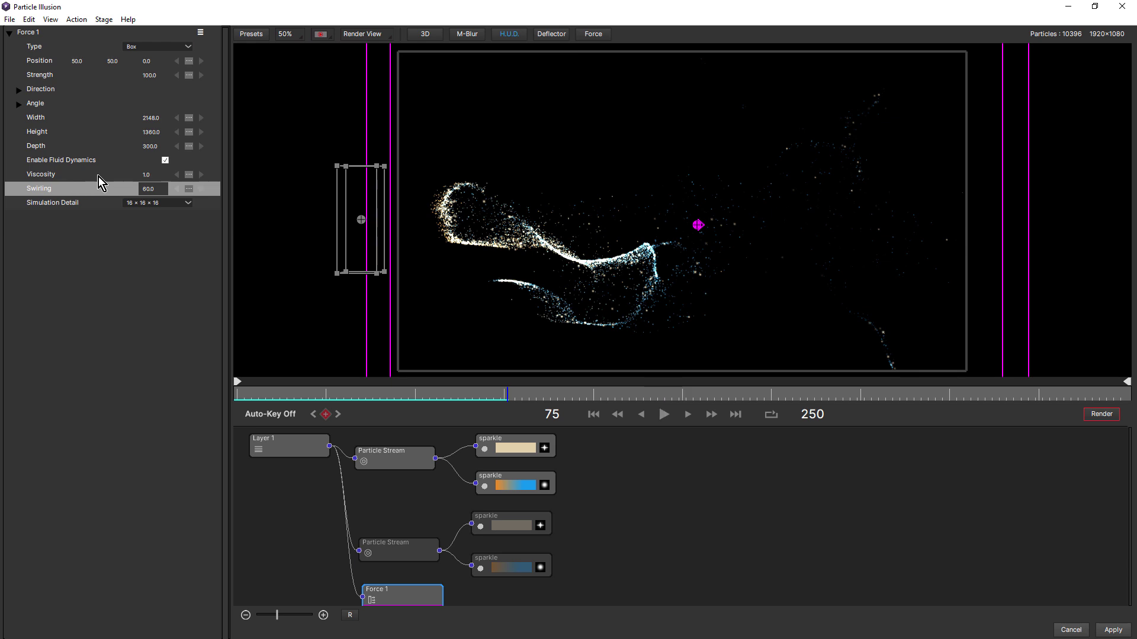
Select Force 1's Viscosity and preview the current stream to frame 52
left_click(146, 174)
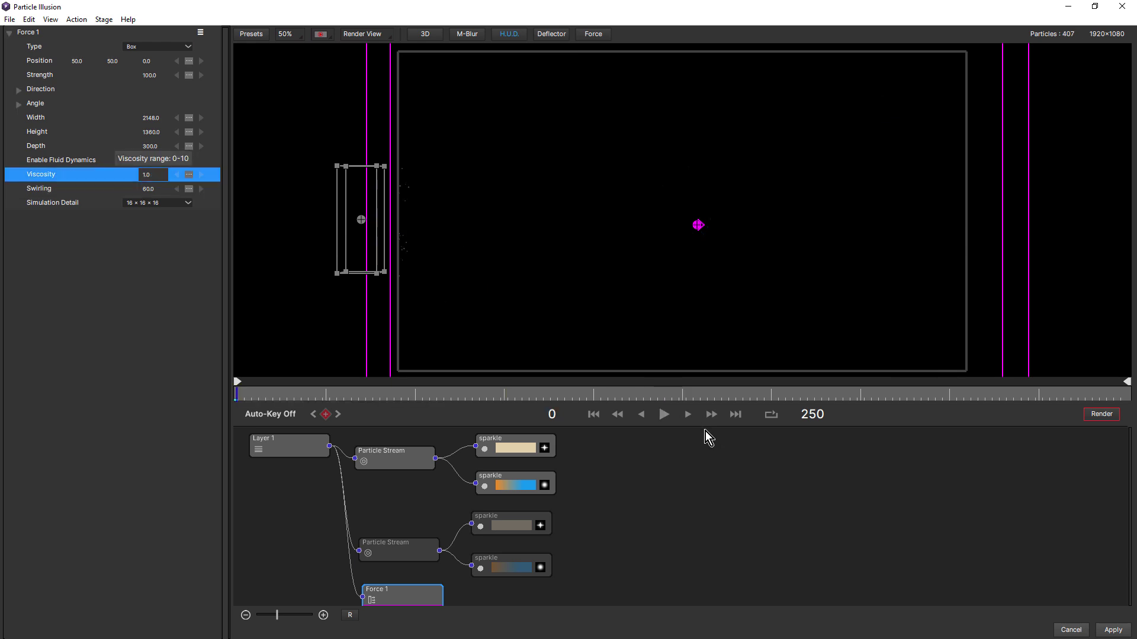
left_click(664, 414)
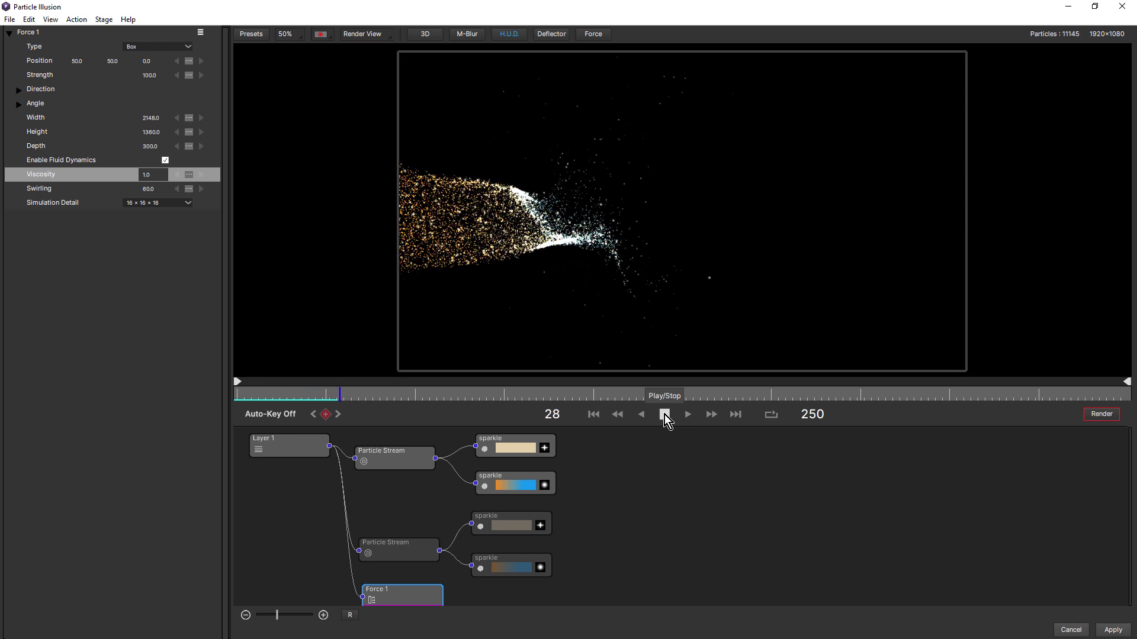
left_click(665, 415)
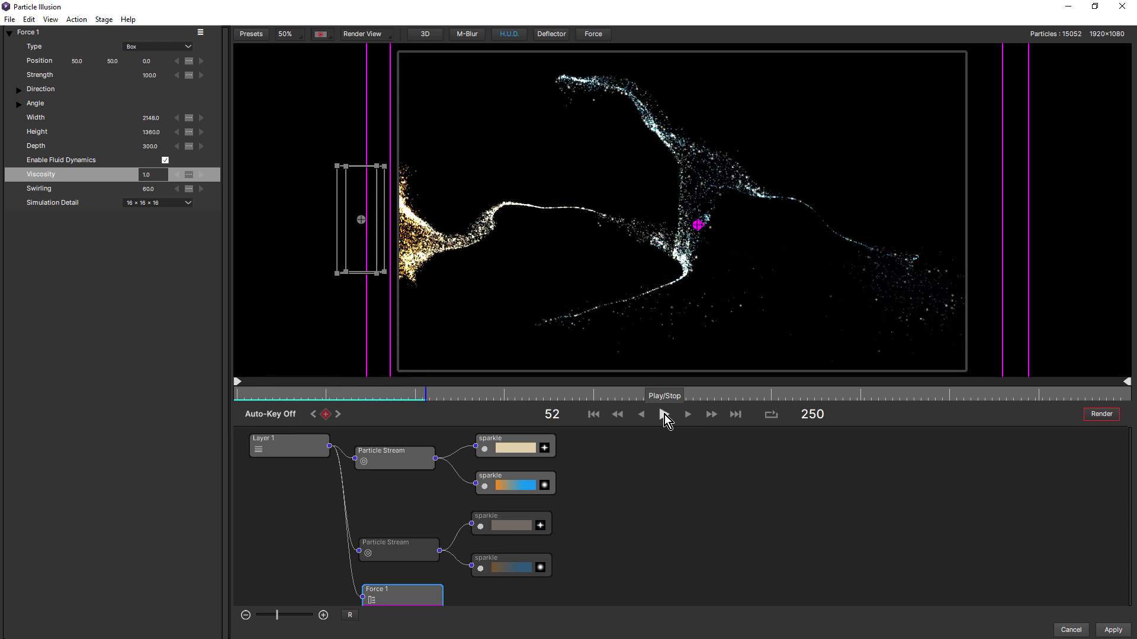
Try Viscosity 10 with a replay, then restore Viscosity 1 and Swirling 30
double_click(145, 174)
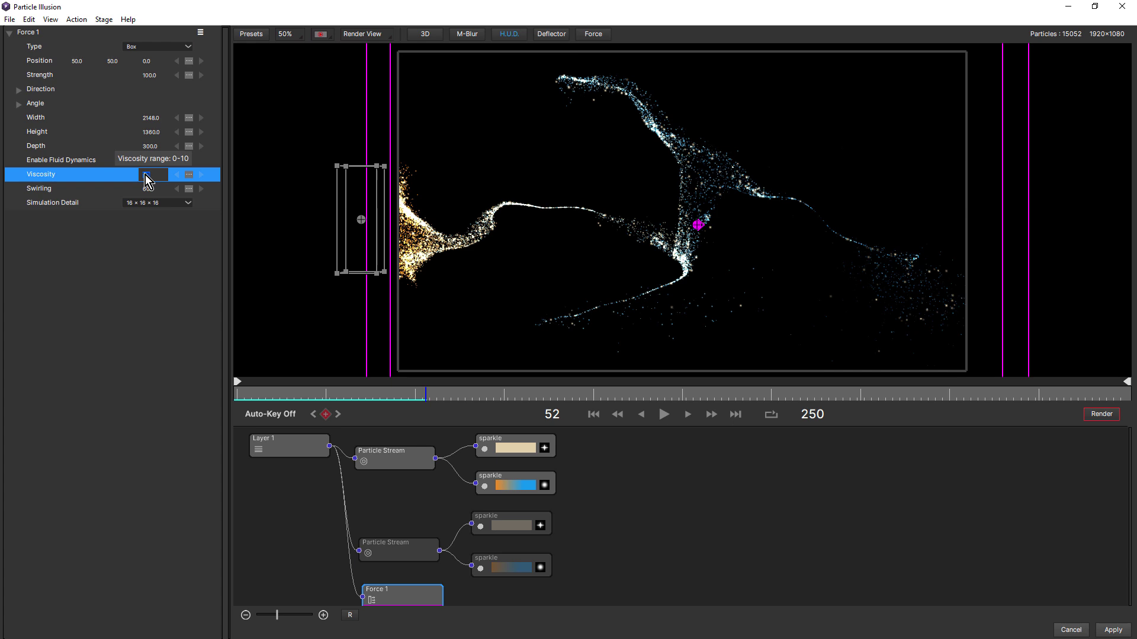
type("10")
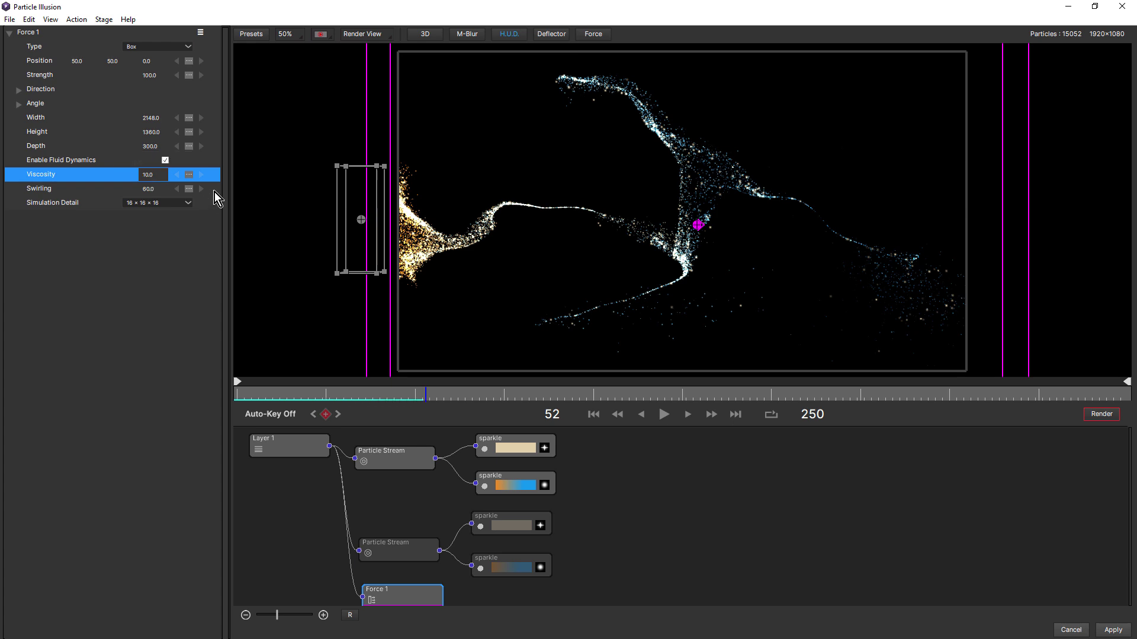
key("Return")
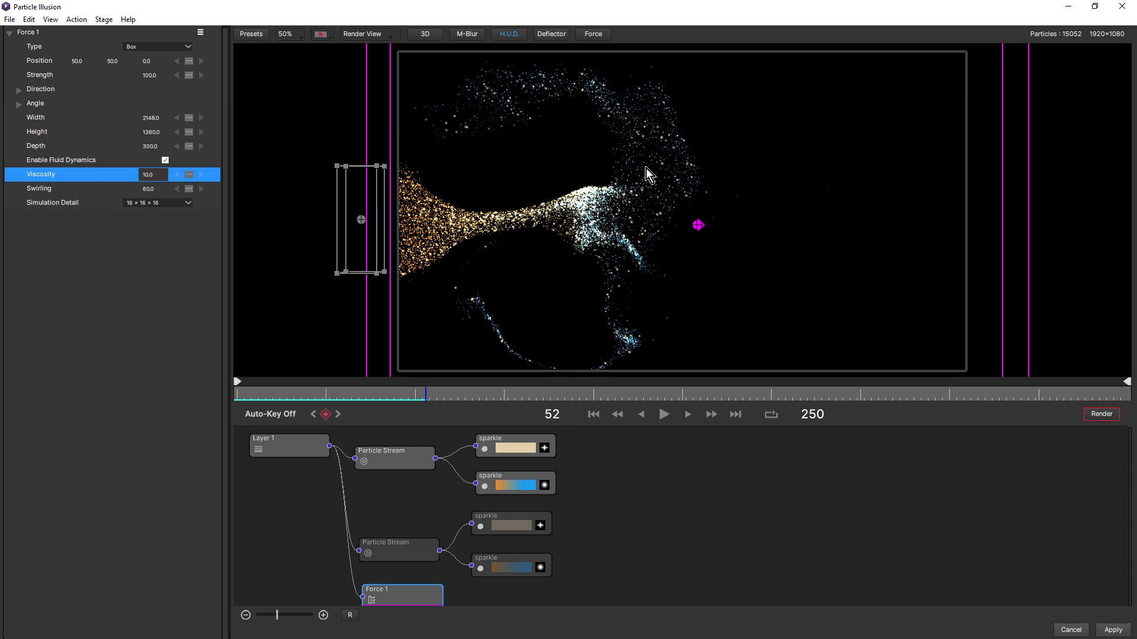
left_click(594, 415)
left_click(665, 414)
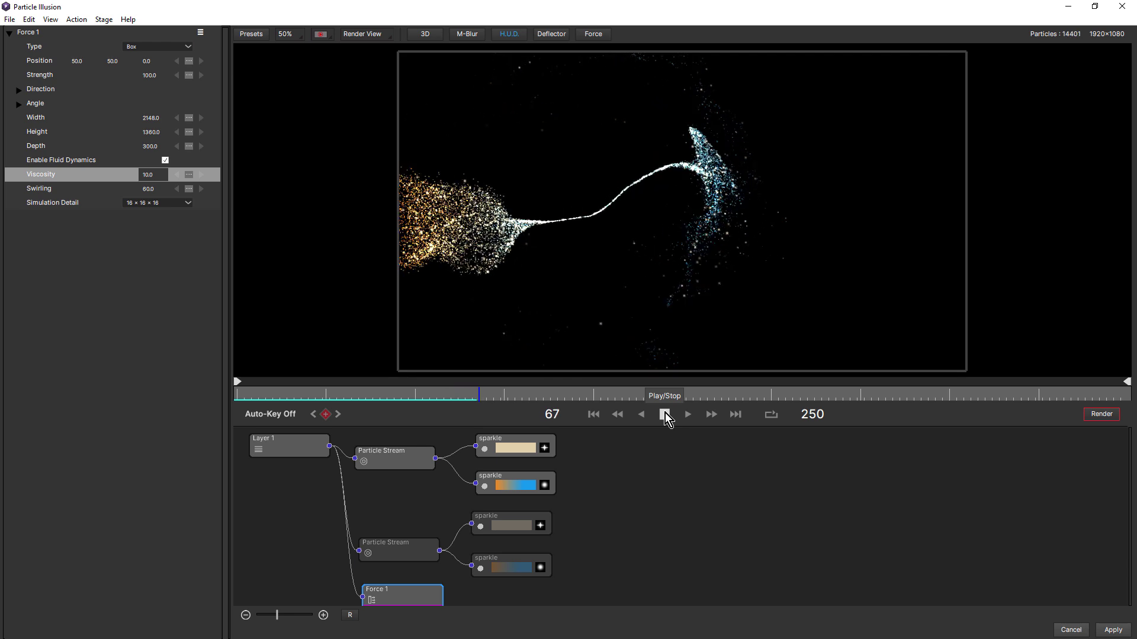
left_click(665, 416)
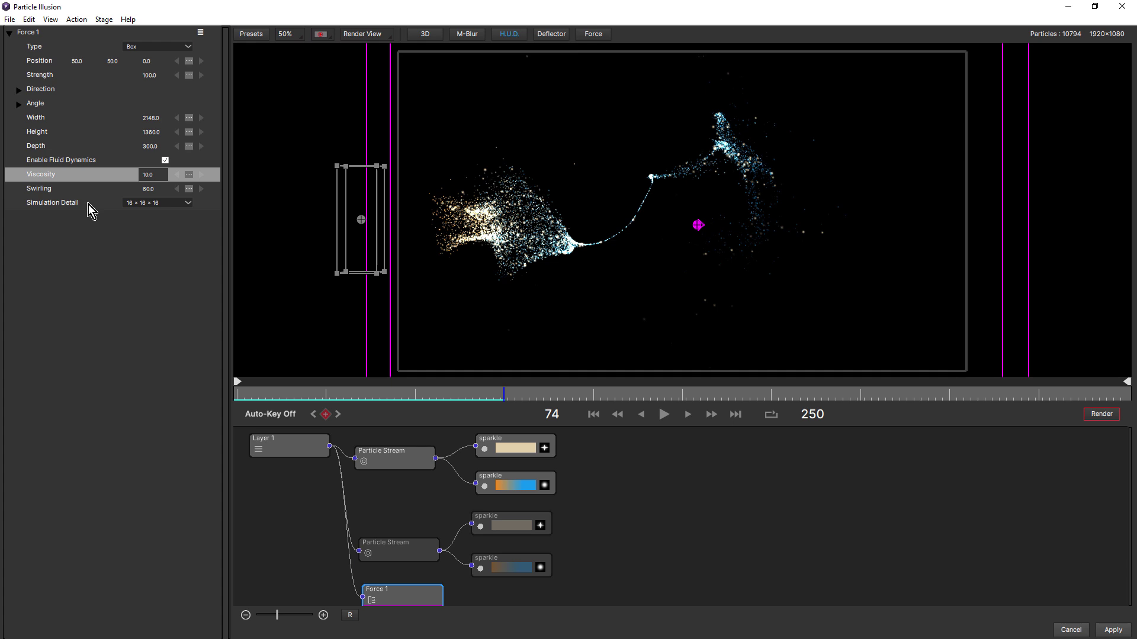
left_click(152, 172)
type("1")
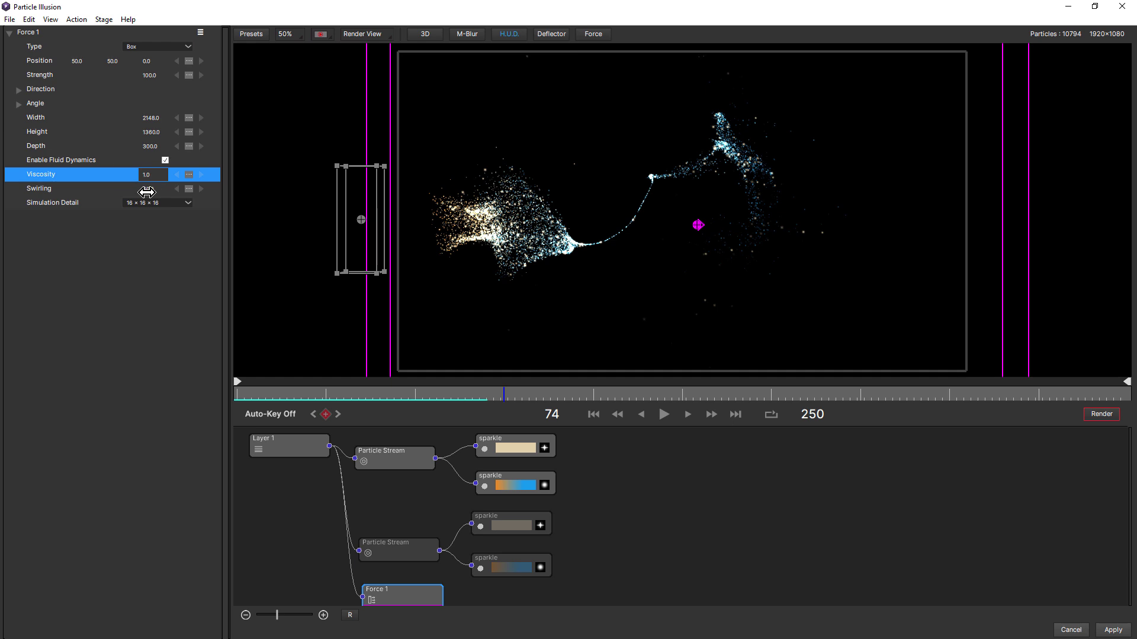
left_click(147, 191)
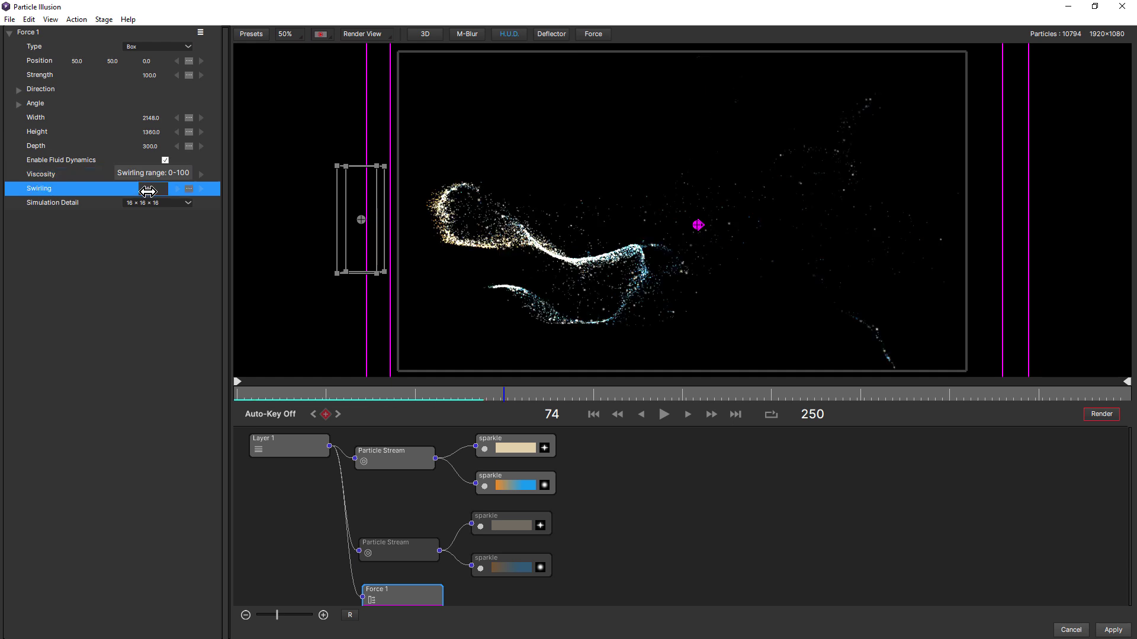
Enable the second green Particle Stream and preview both emitters from frame 1
left_click(388, 548)
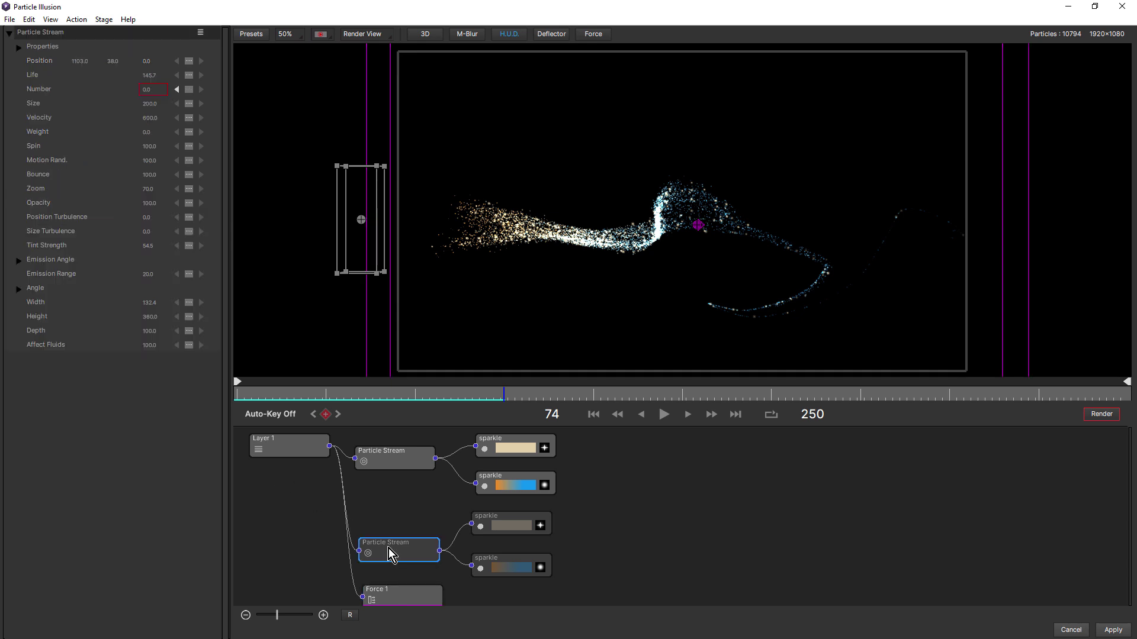
left_click(200, 33)
left_click(181, 71)
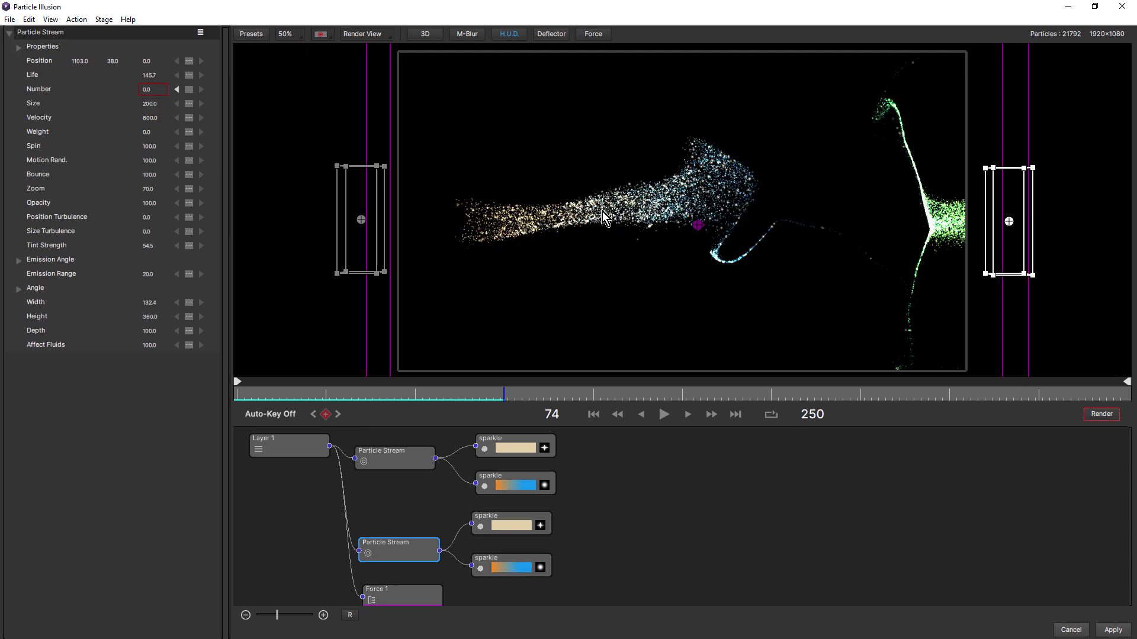
left_click(595, 415)
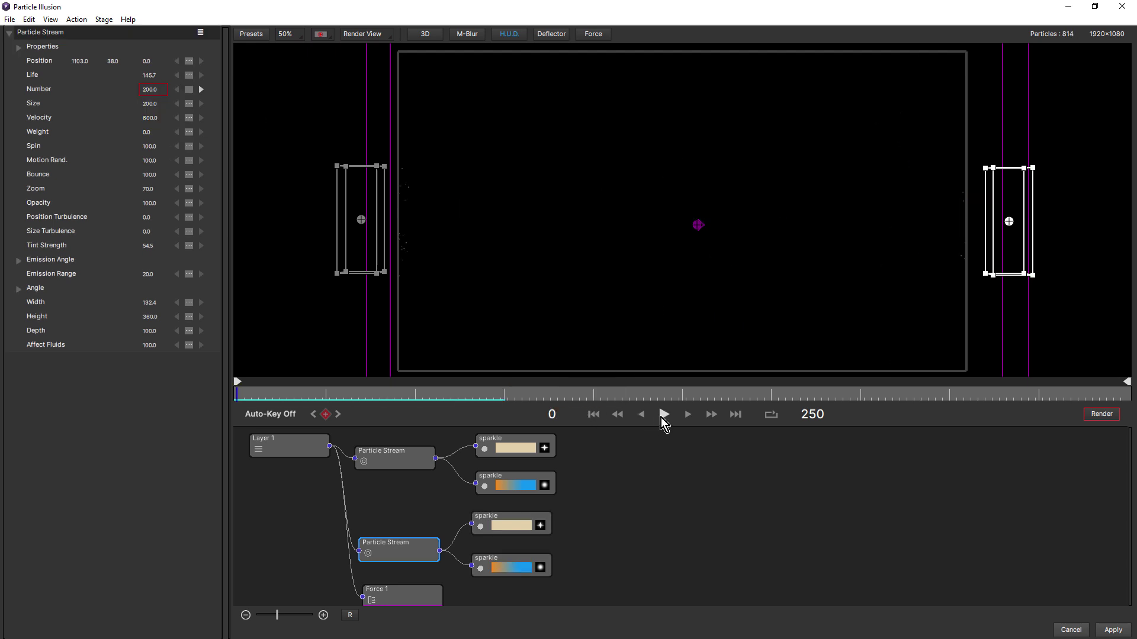
left_click(663, 414)
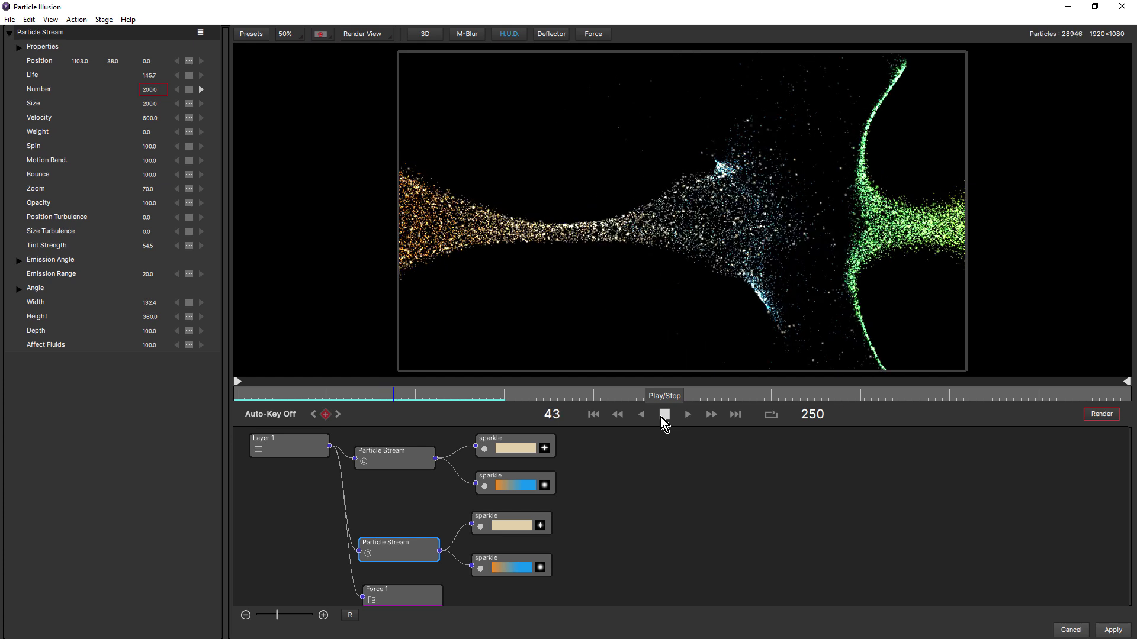
left_click(660, 418)
left_click(592, 414)
left_click(663, 413)
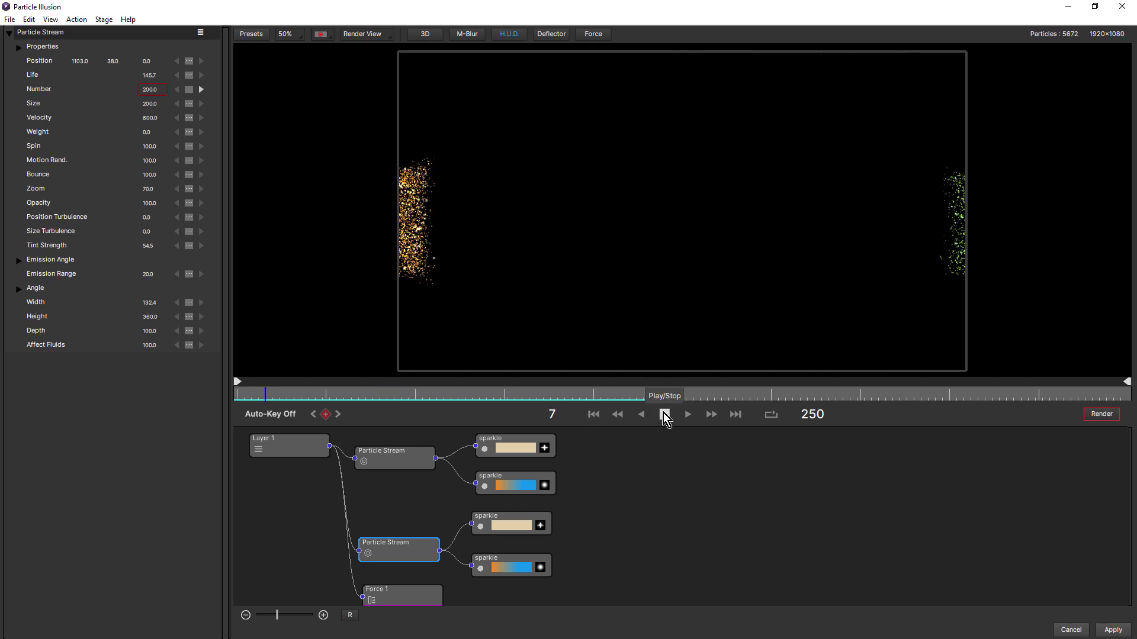
left_click(664, 415)
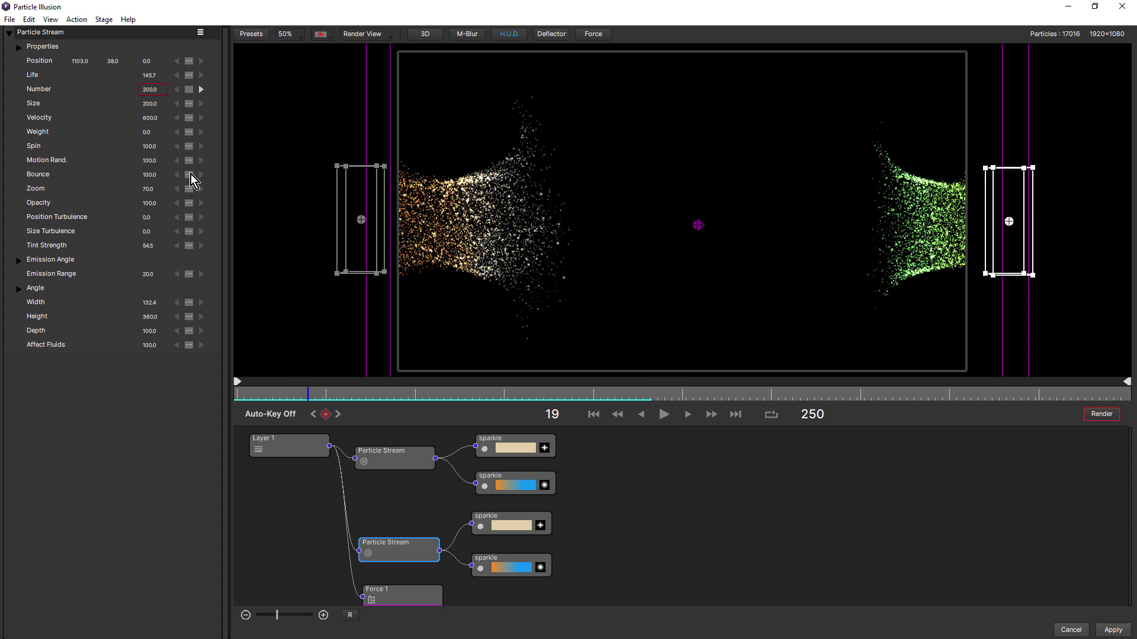
Set the second stream's Velocity to 1000 and replay to the collision at frame 52
left_click(152, 118)
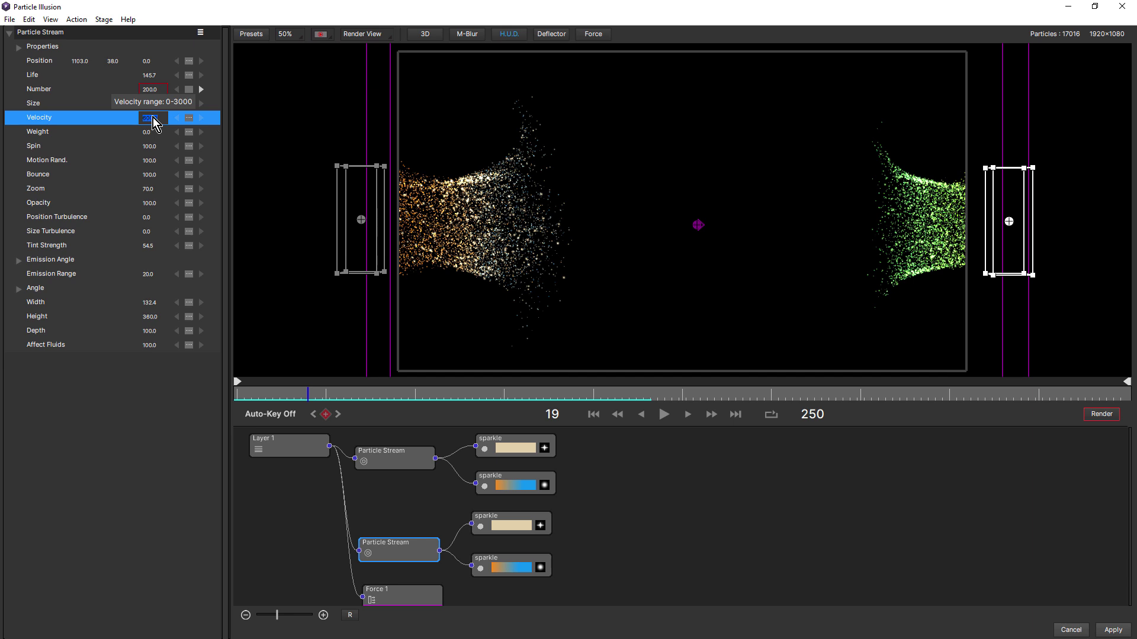
type("1000")
key("Return")
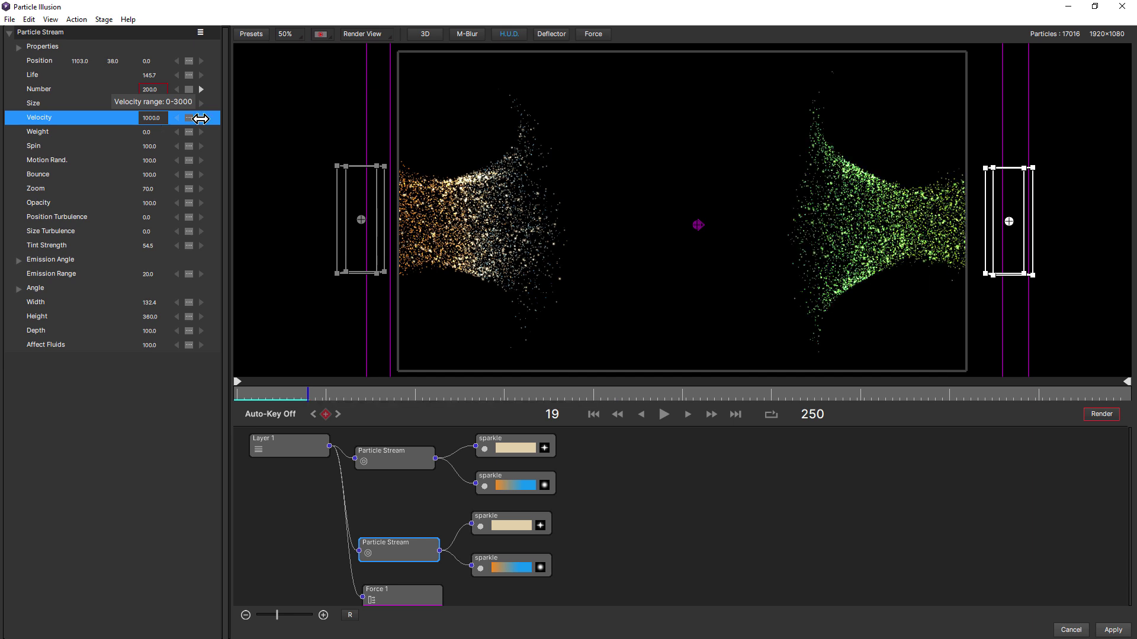
left_click(617, 415)
left_click(664, 414)
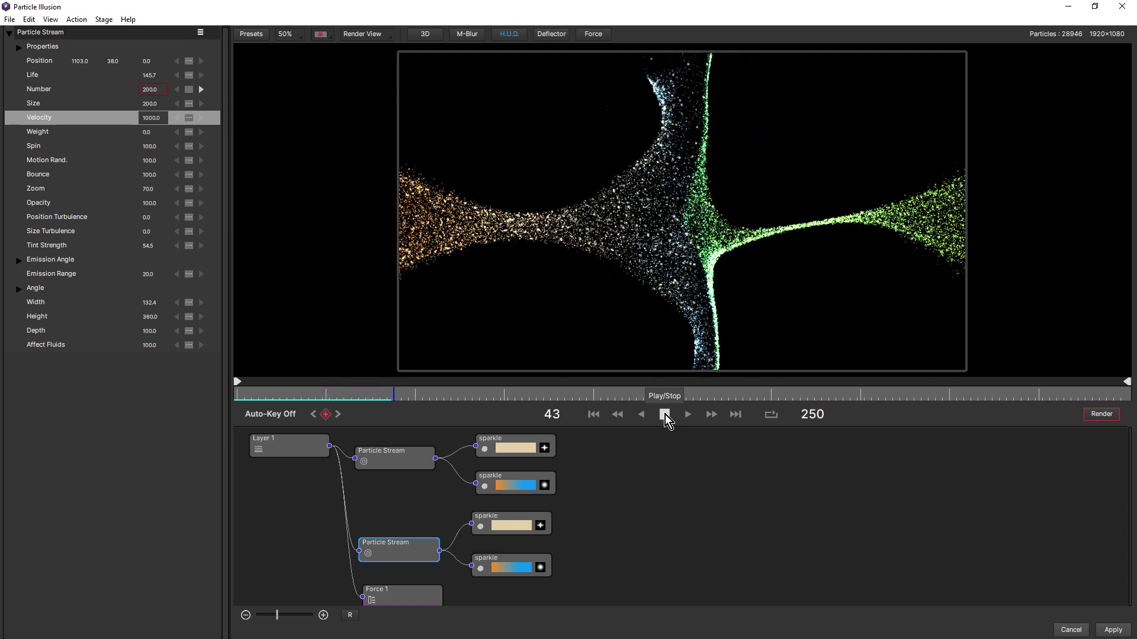
key("space")
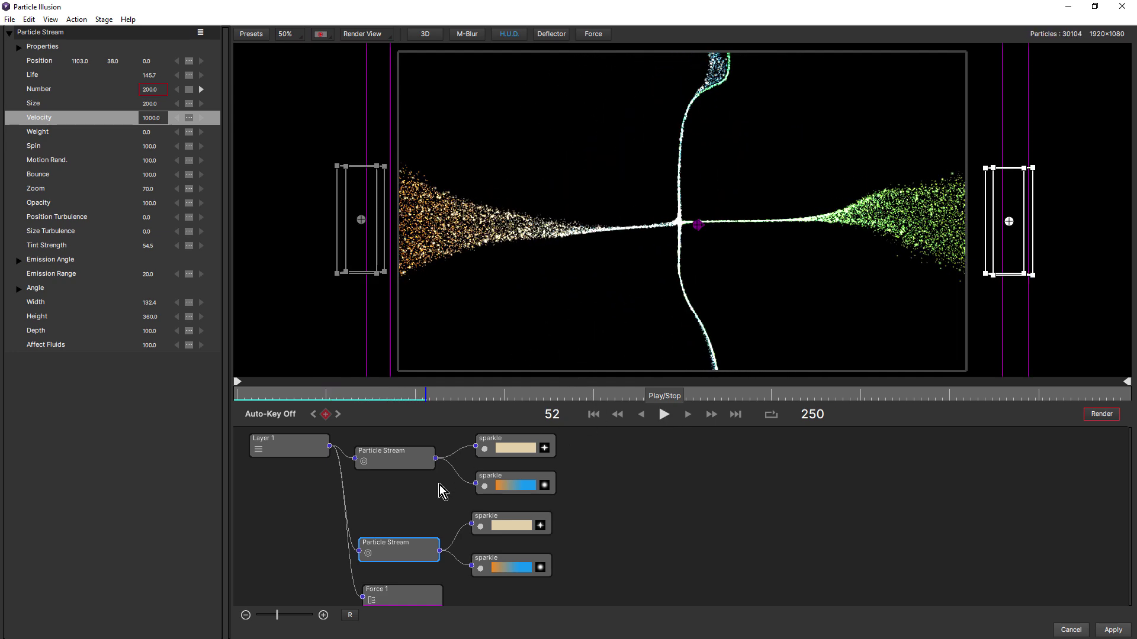
Set Force 1's Simulation Detail to 32 × 32 × 32 and replay the collision to frame 67
left_click(397, 591)
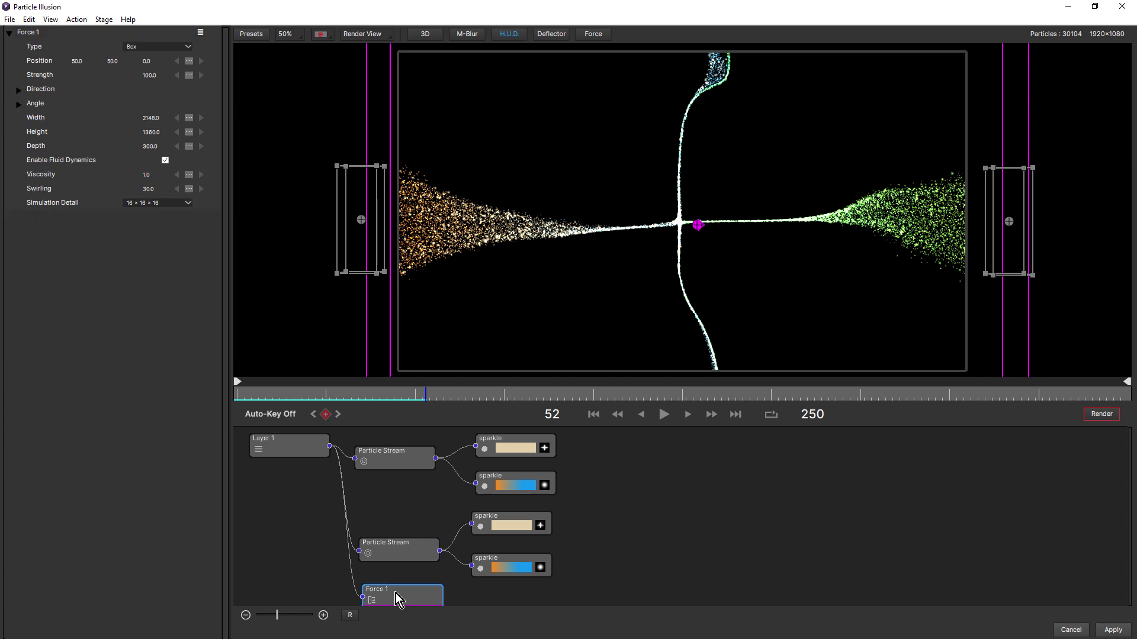
left_click(157, 202)
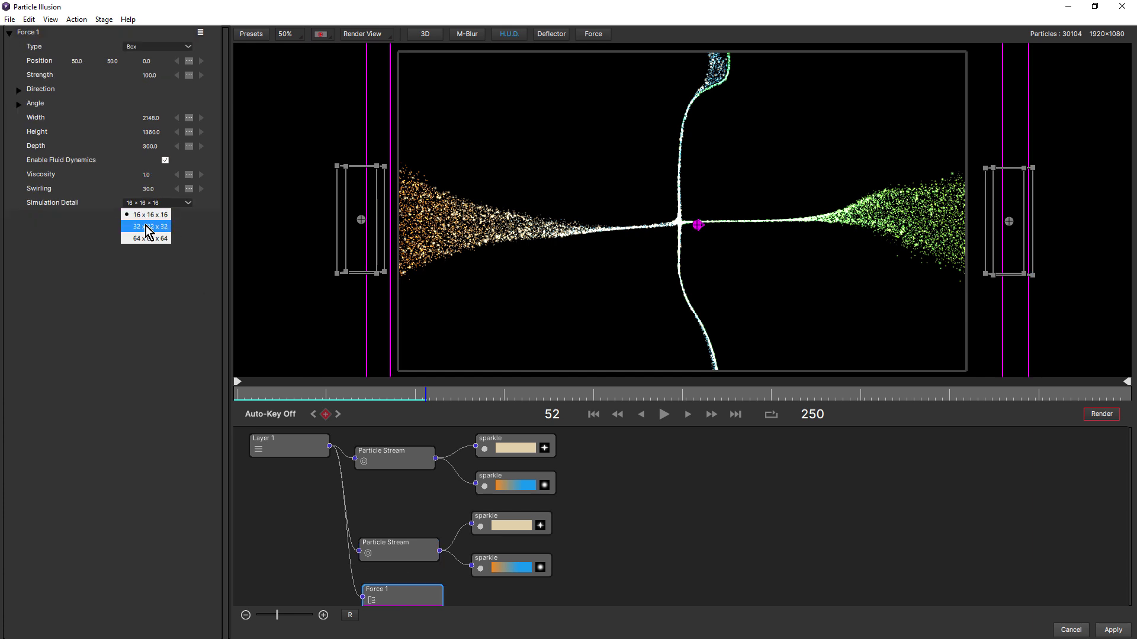
left_click(145, 227)
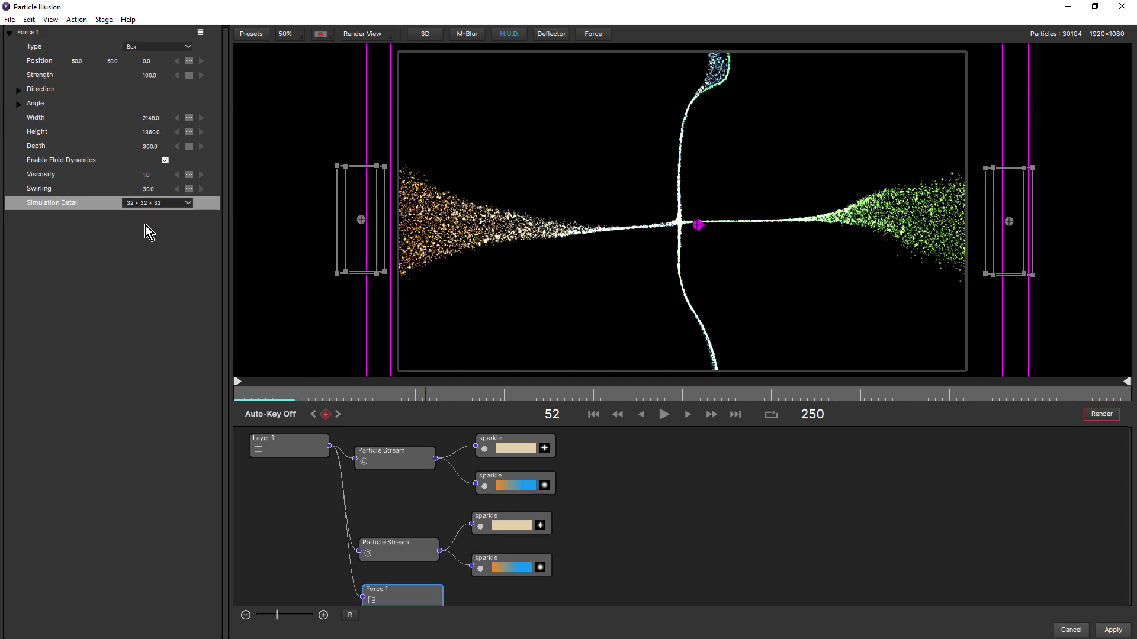
left_click(592, 414)
left_click(664, 414)
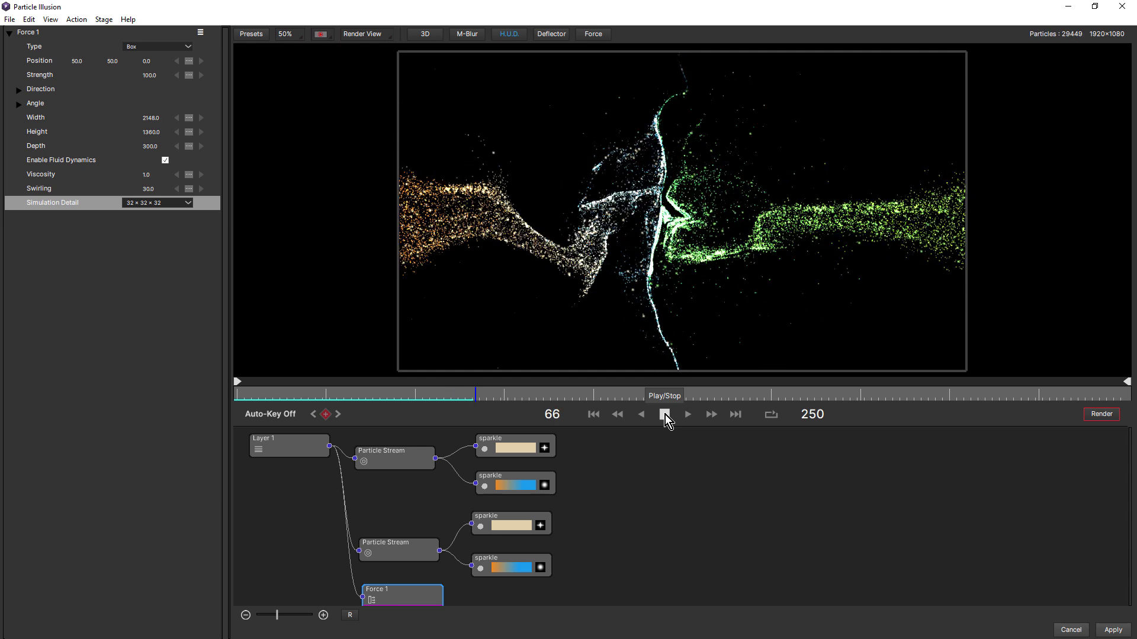
left_click(664, 415)
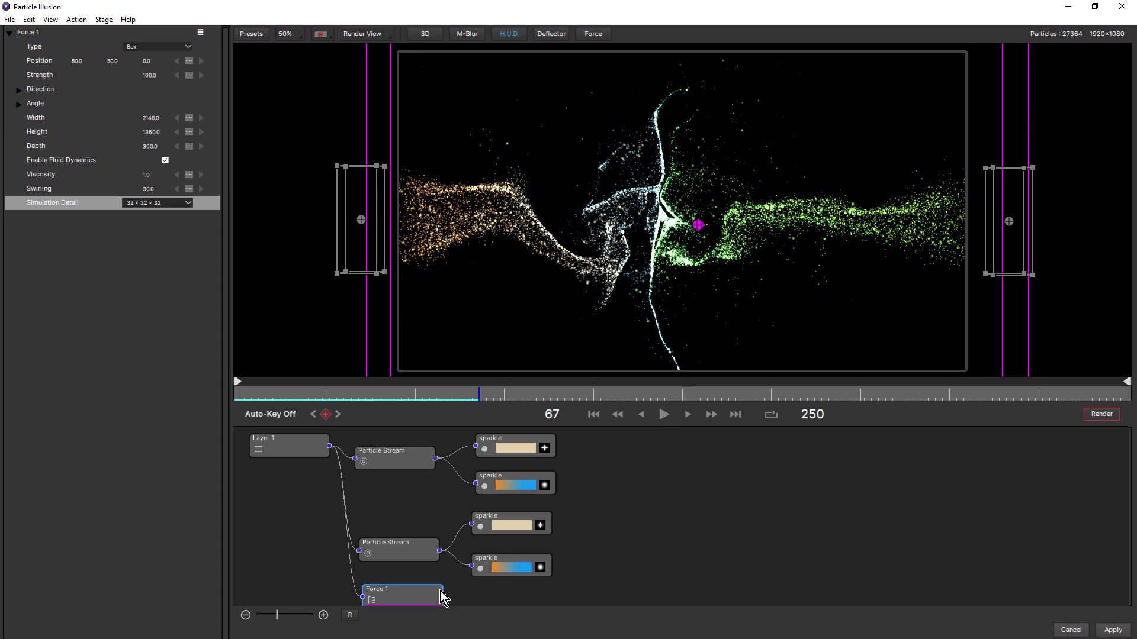
Raise the second Particle Stream's Affect Fluids to 200 and replay from the first frame
left_click(389, 552)
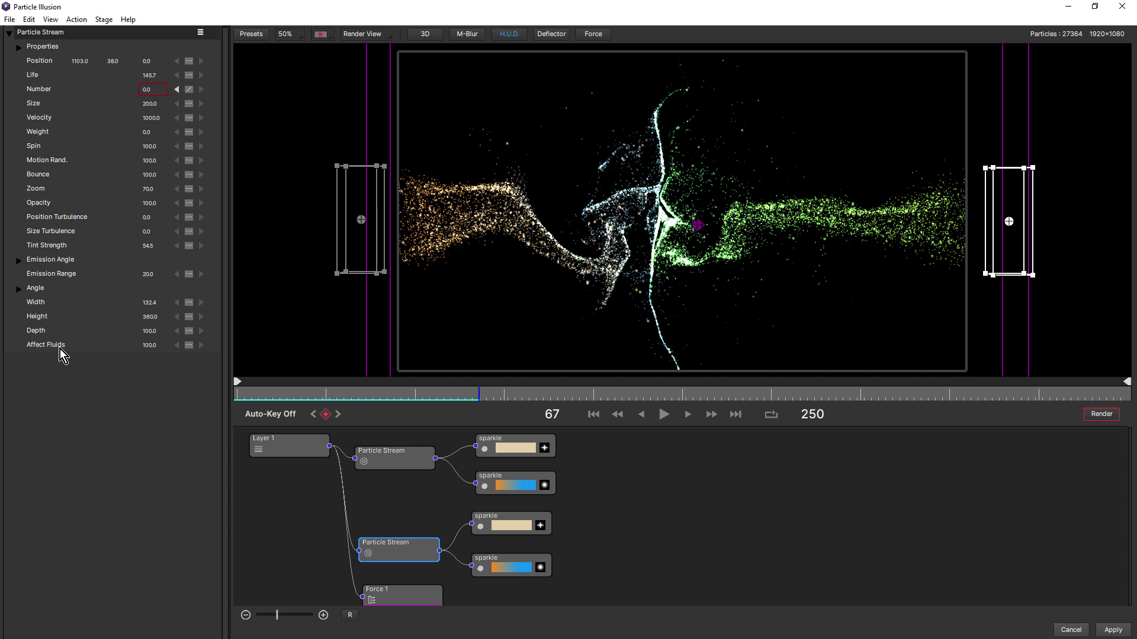
left_click(148, 345)
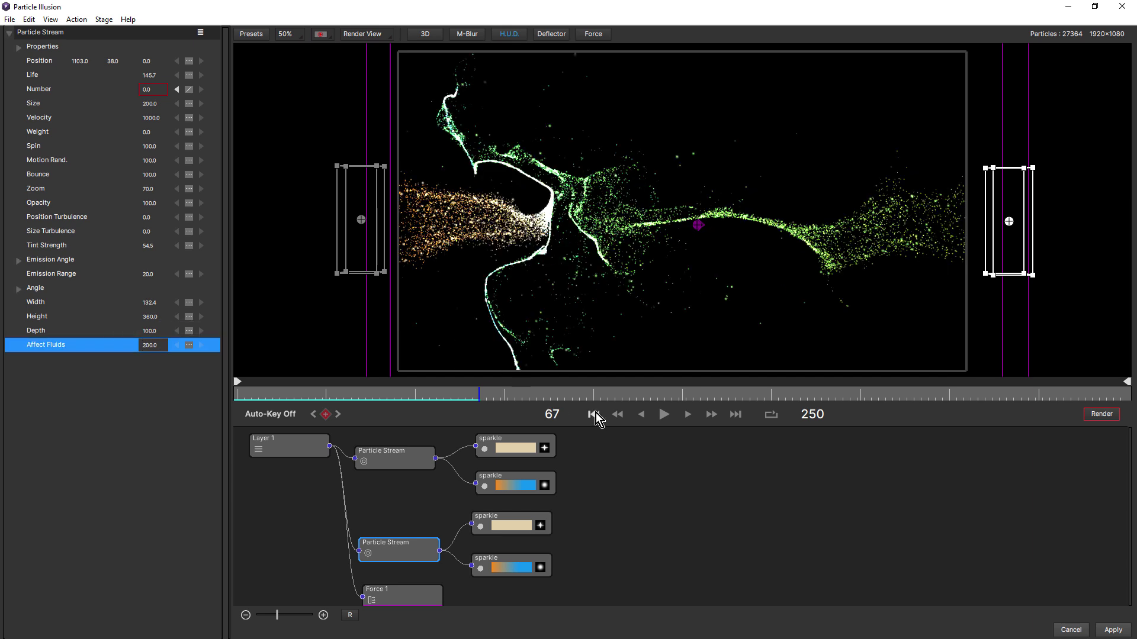
left_click(593, 414)
left_click(662, 416)
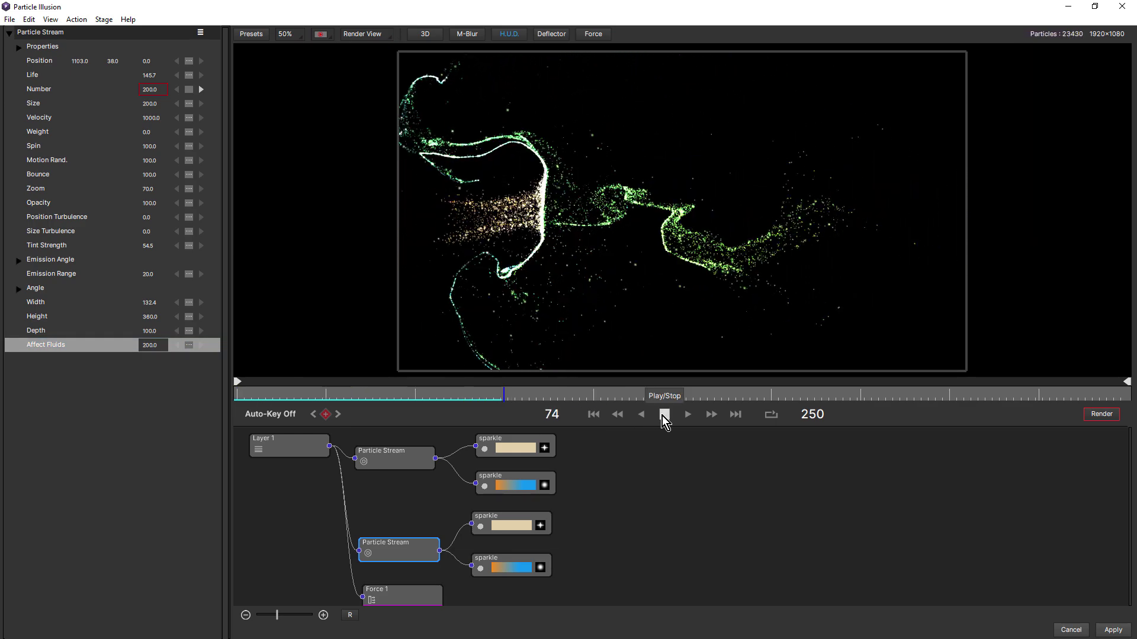
left_click(662, 416)
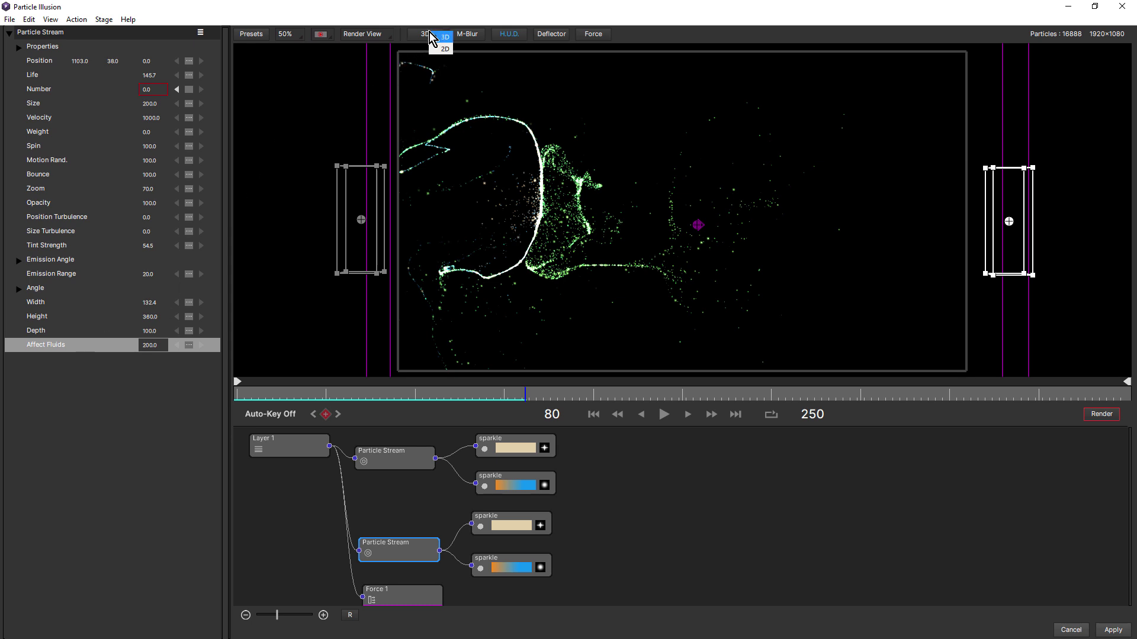
Switch the scene from 3D to 2D mode and preview the simulation
left_click(444, 48)
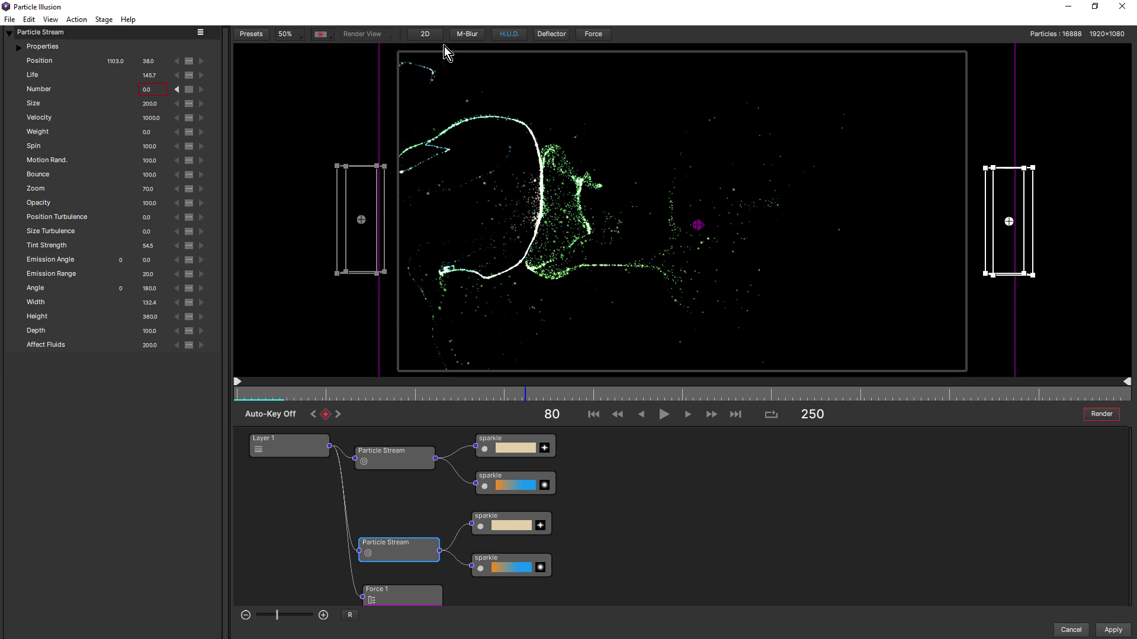
left_click(664, 415)
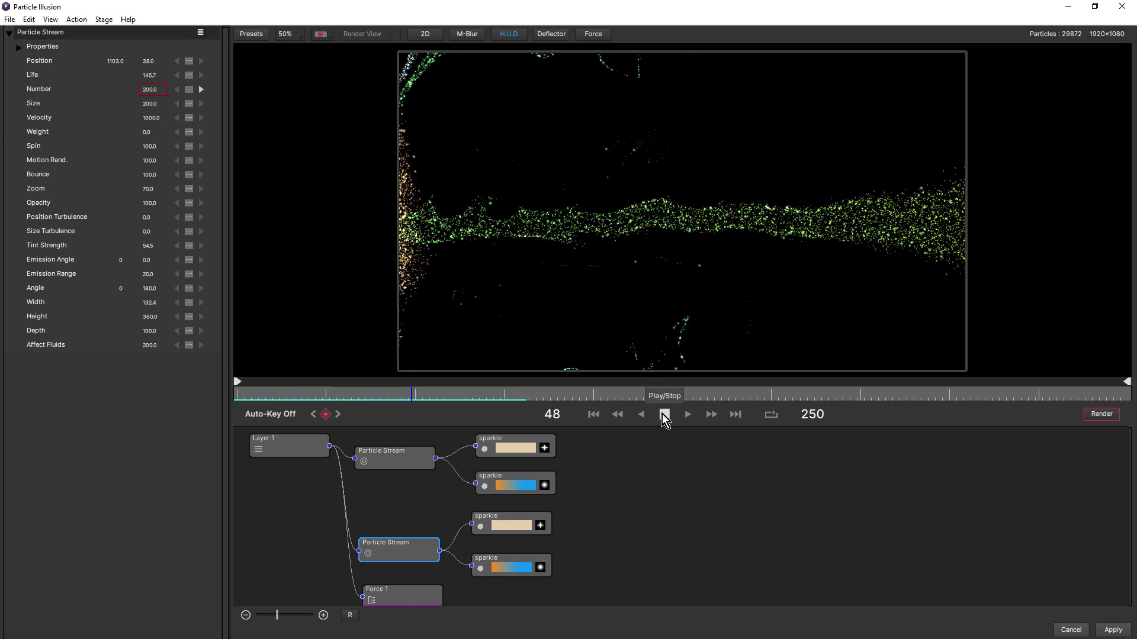
left_click(663, 414)
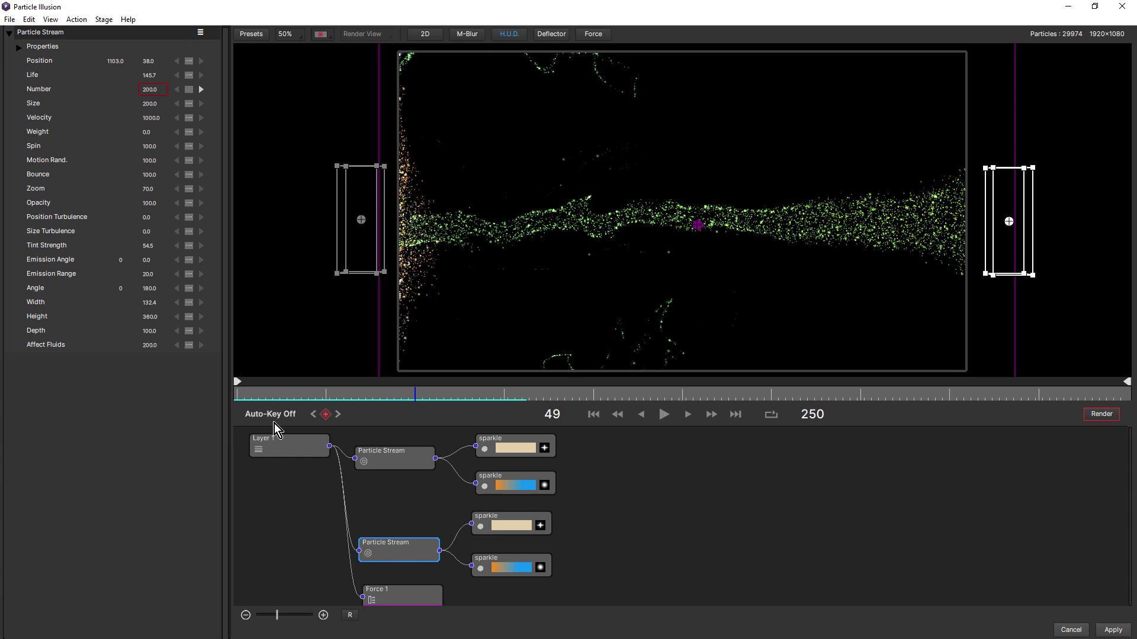
Set the green stream's Affect Fluids to 100 and replay the collision from frame 1
double_click(151, 346)
type("100")
key("Return")
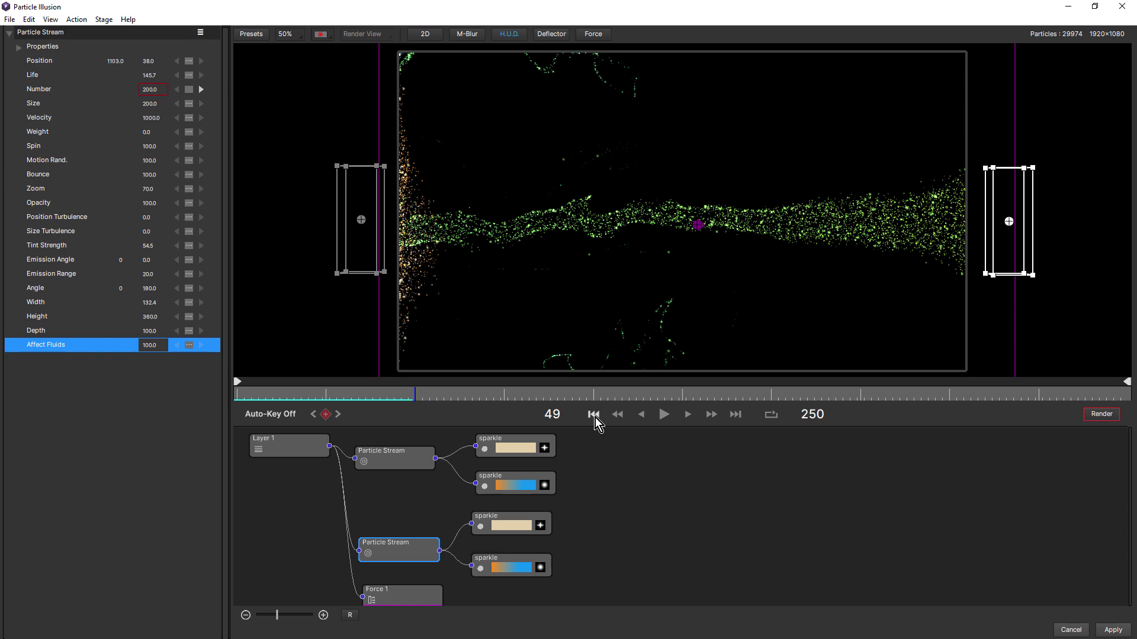
left_click(595, 416)
left_click(663, 415)
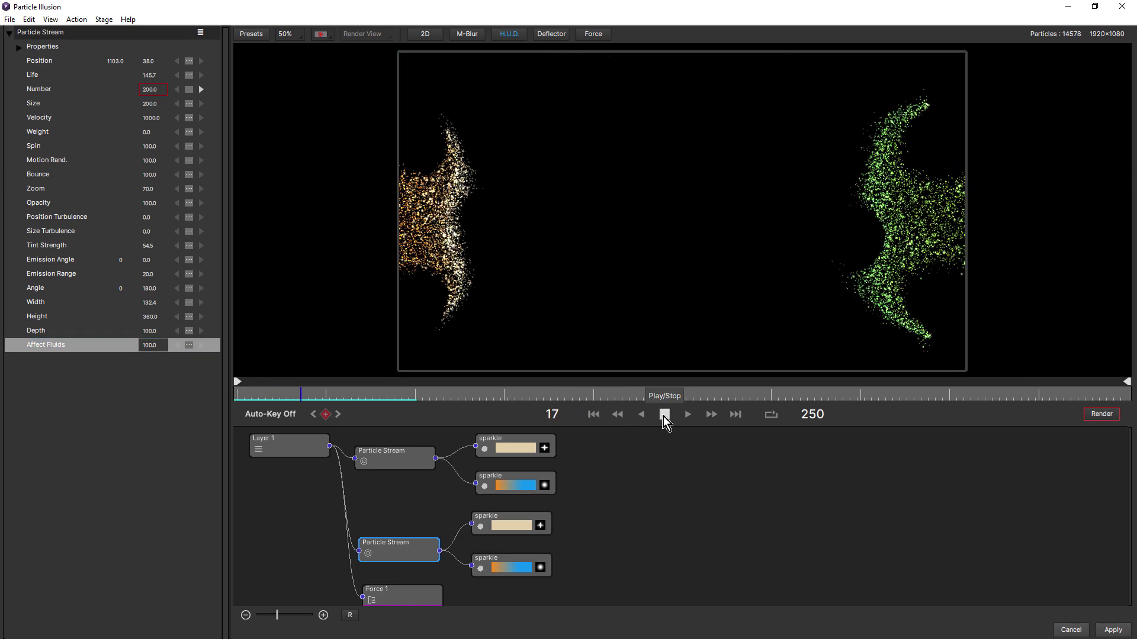
left_click(664, 417)
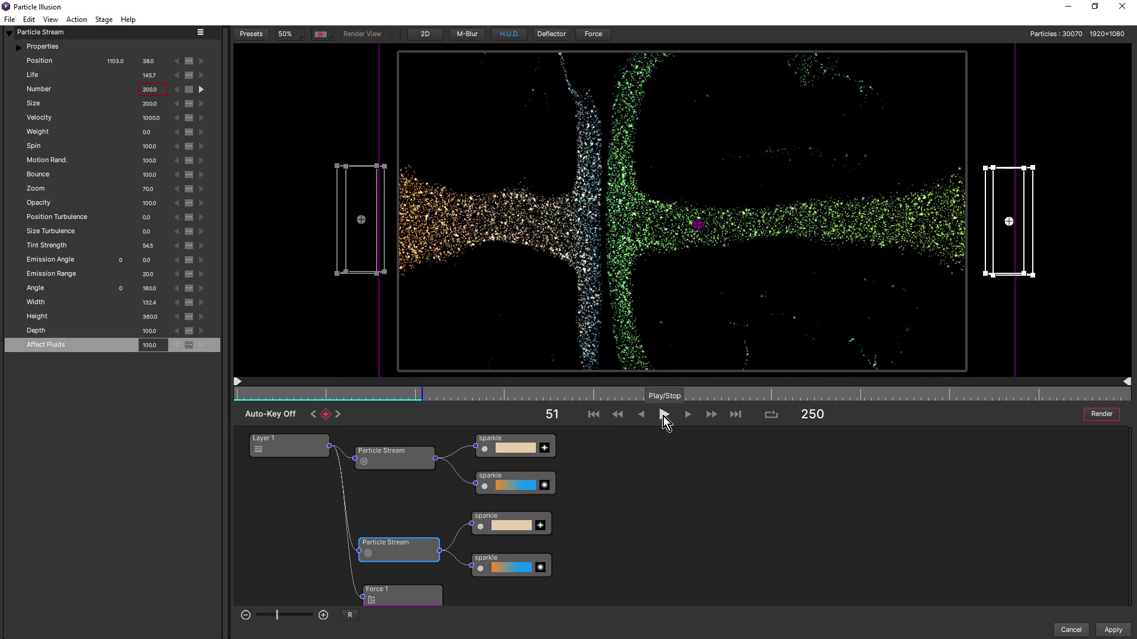
Try Force 1 Simulation Detail at 256 × 256 and replay from the first frame
left_click(399, 589)
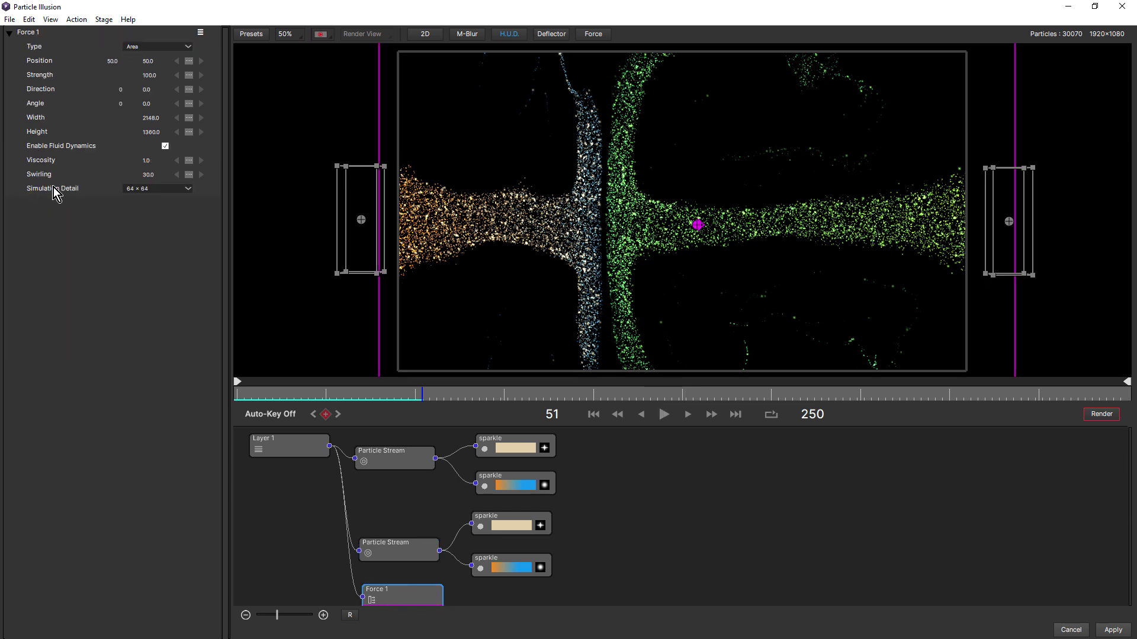
left_click(151, 188)
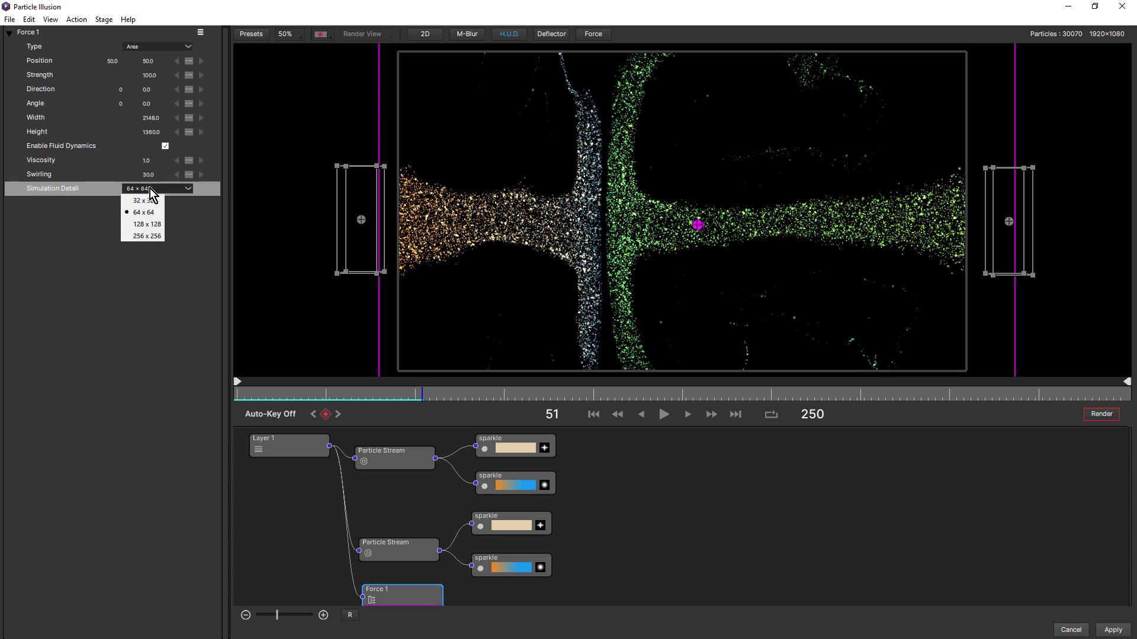
left_click(148, 237)
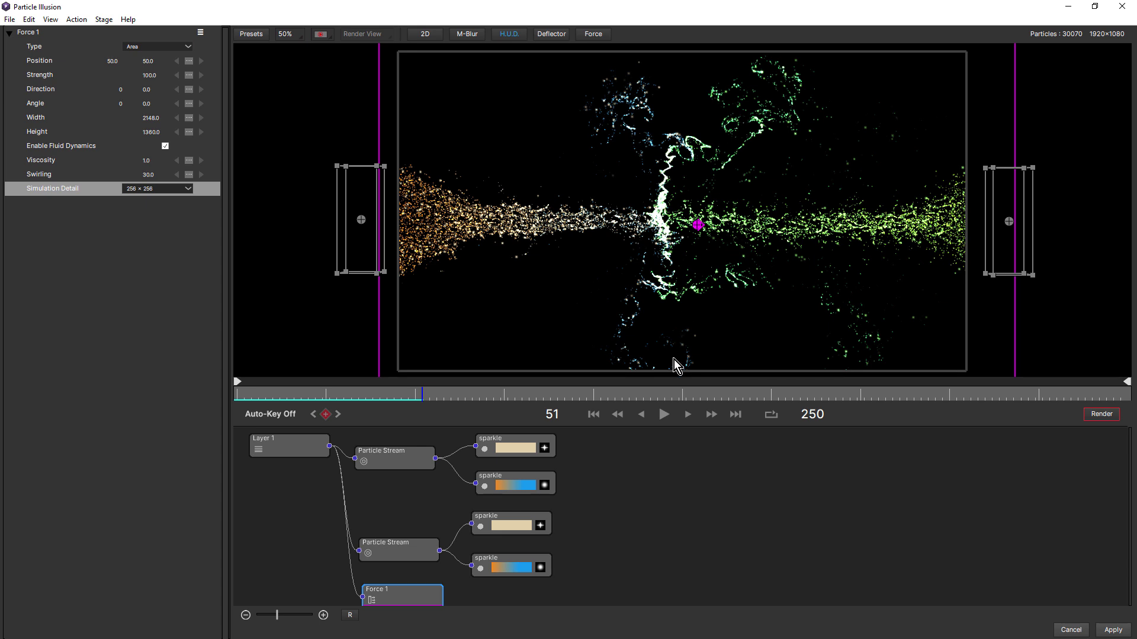
left_click(597, 415)
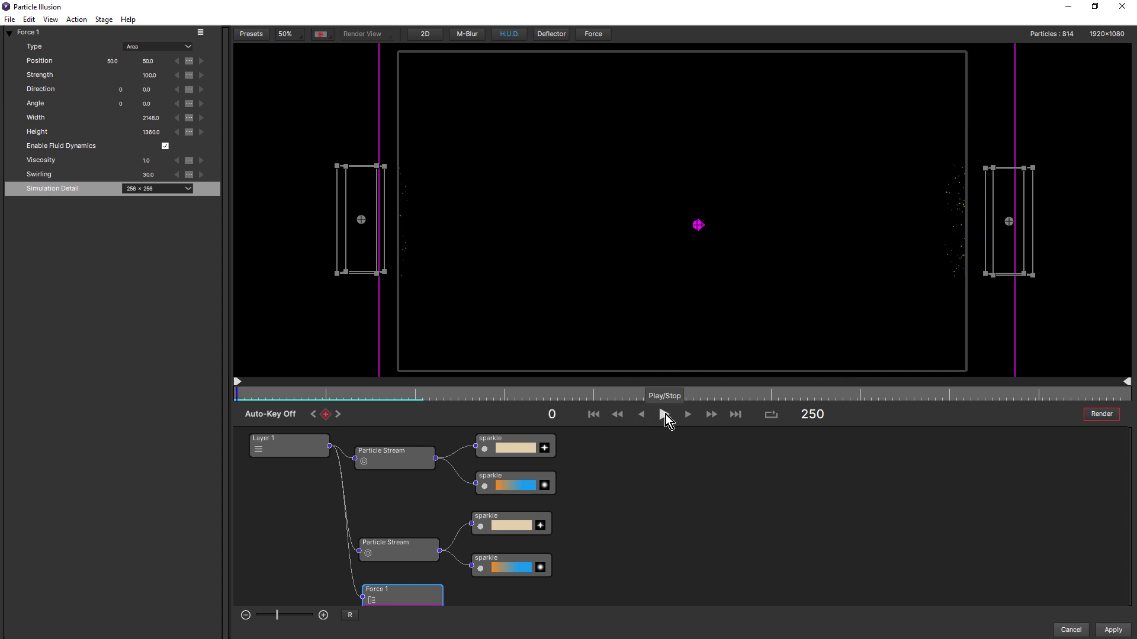
left_click(666, 414)
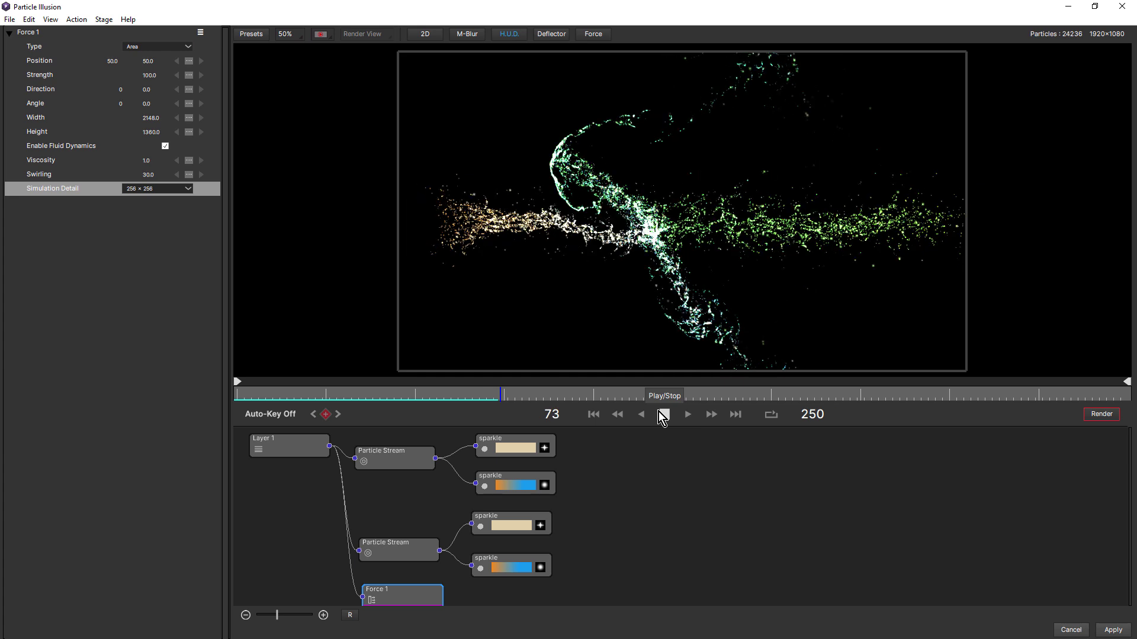
left_click(662, 415)
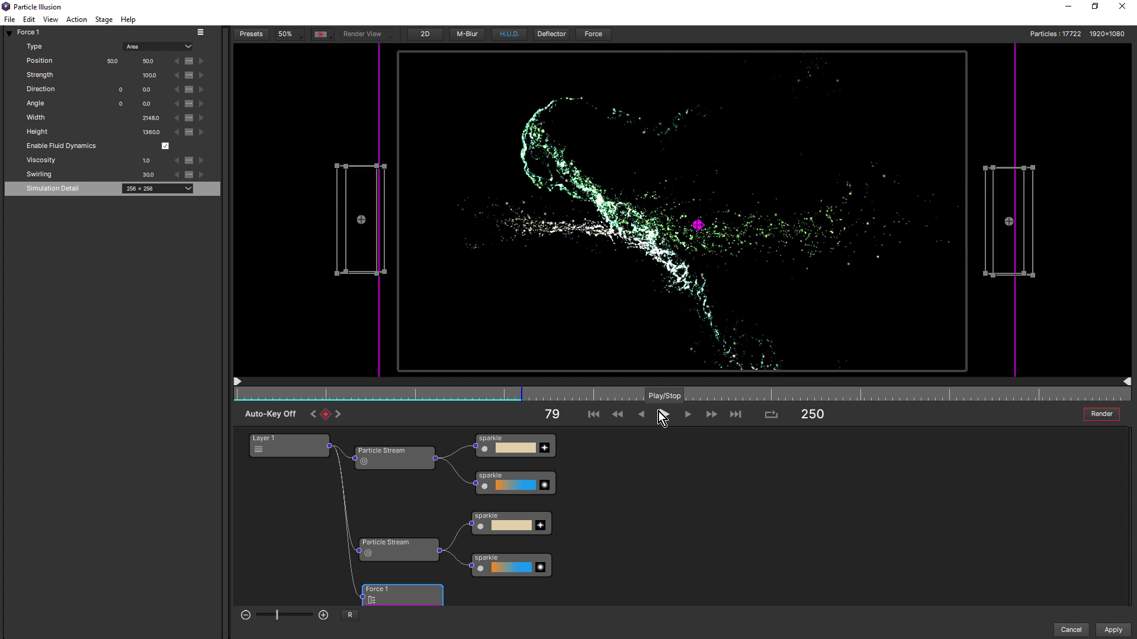
Drop the Simulation Detail to 128 × 128 and replay, stopping at frame 58
left_click(149, 191)
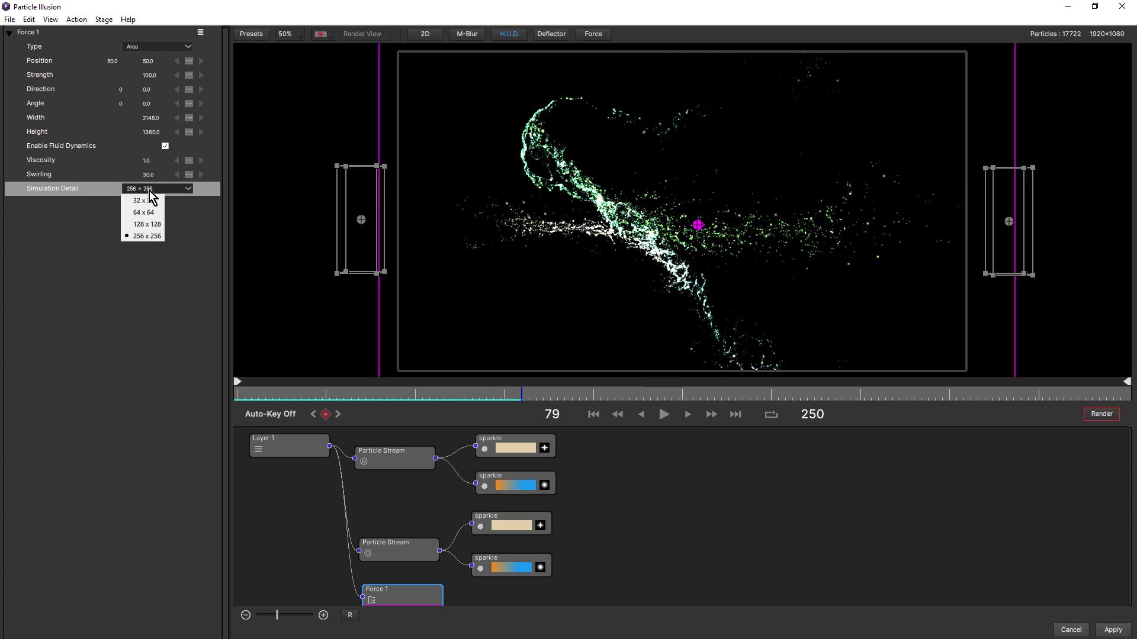
left_click(145, 225)
left_click(595, 414)
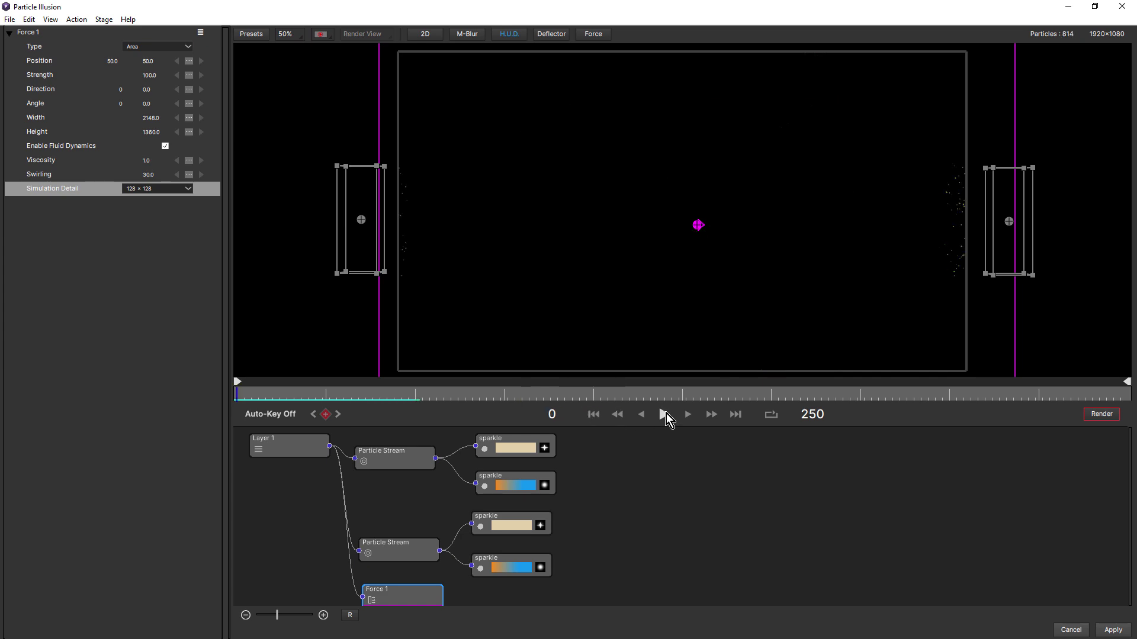
left_click(664, 415)
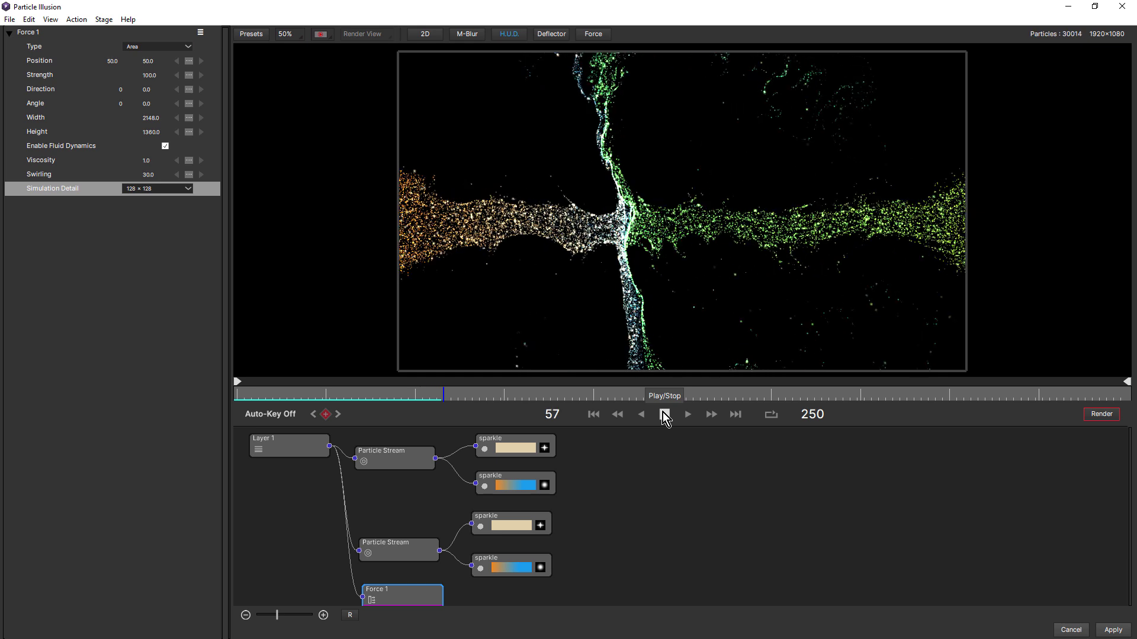
left_click(664, 416)
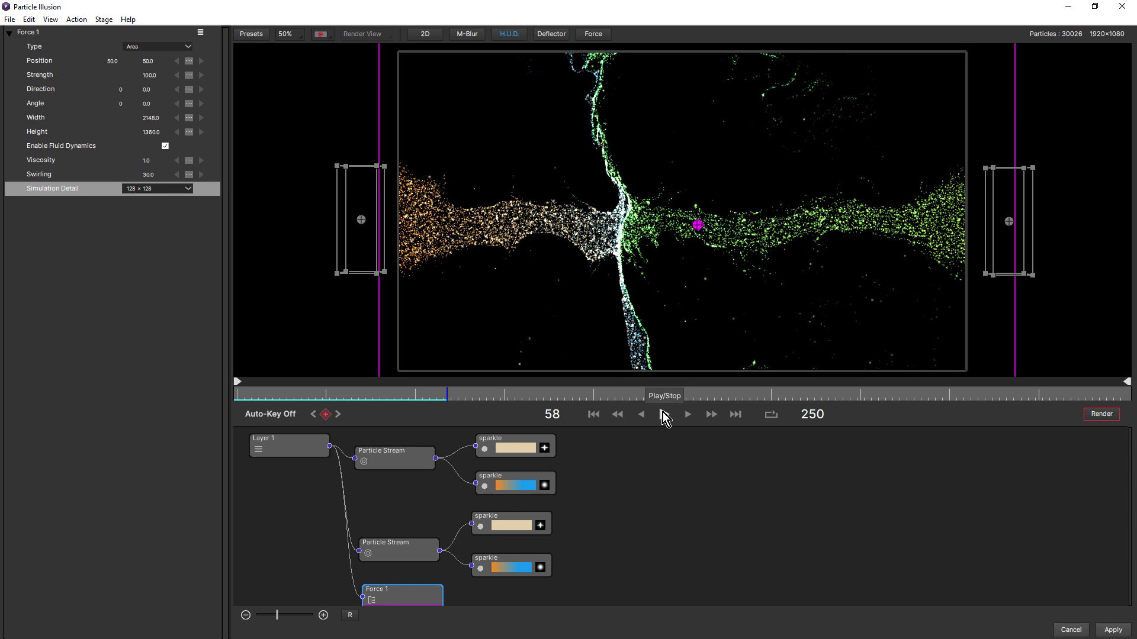
Start a new project discarding unsaved changes, then load the Create workspace layout
left_click(10, 20)
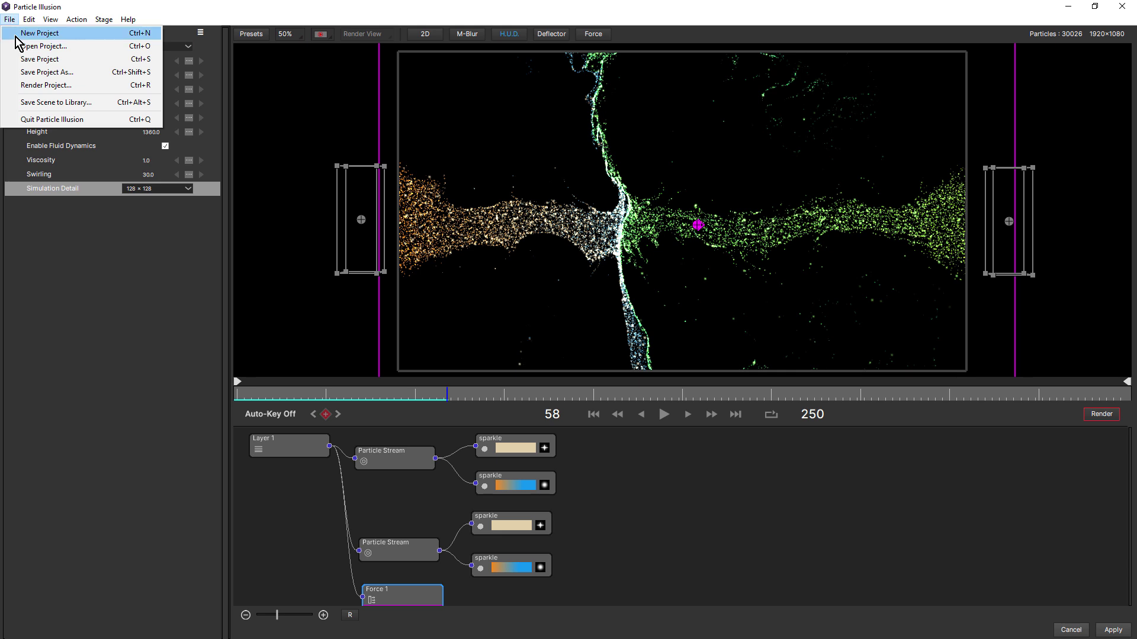
left_click(16, 36)
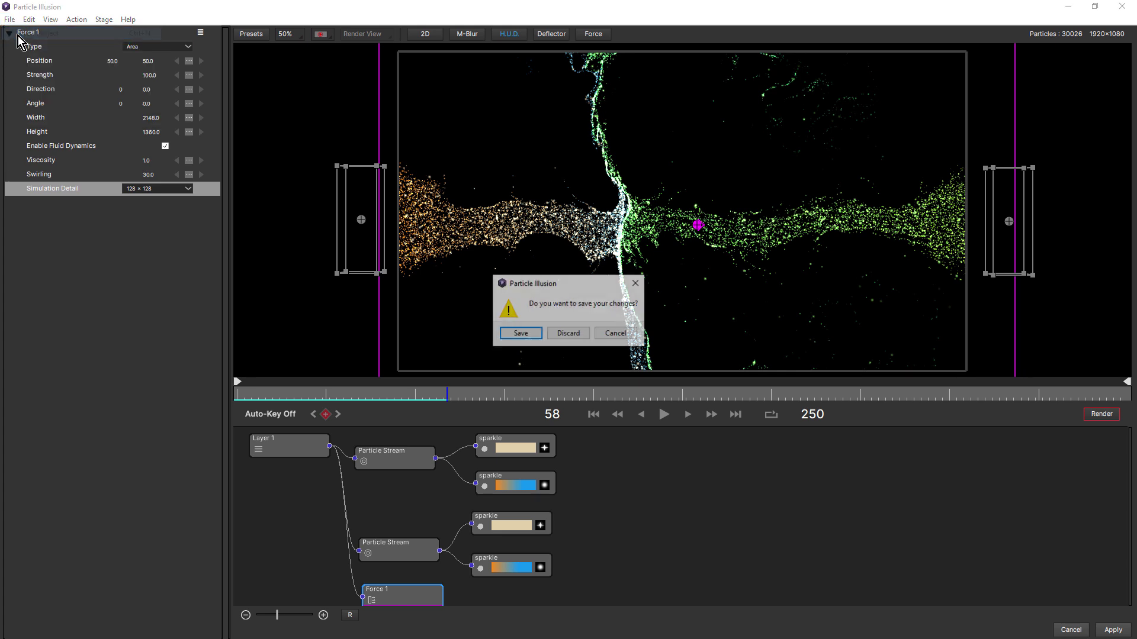
left_click(576, 335)
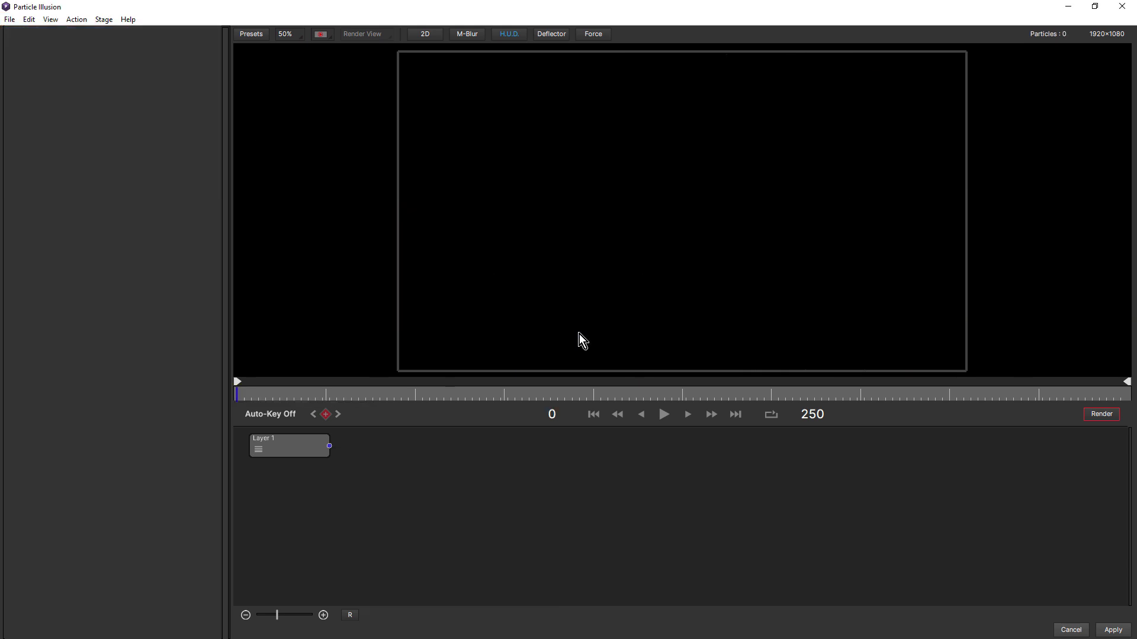
left_click(59, 25)
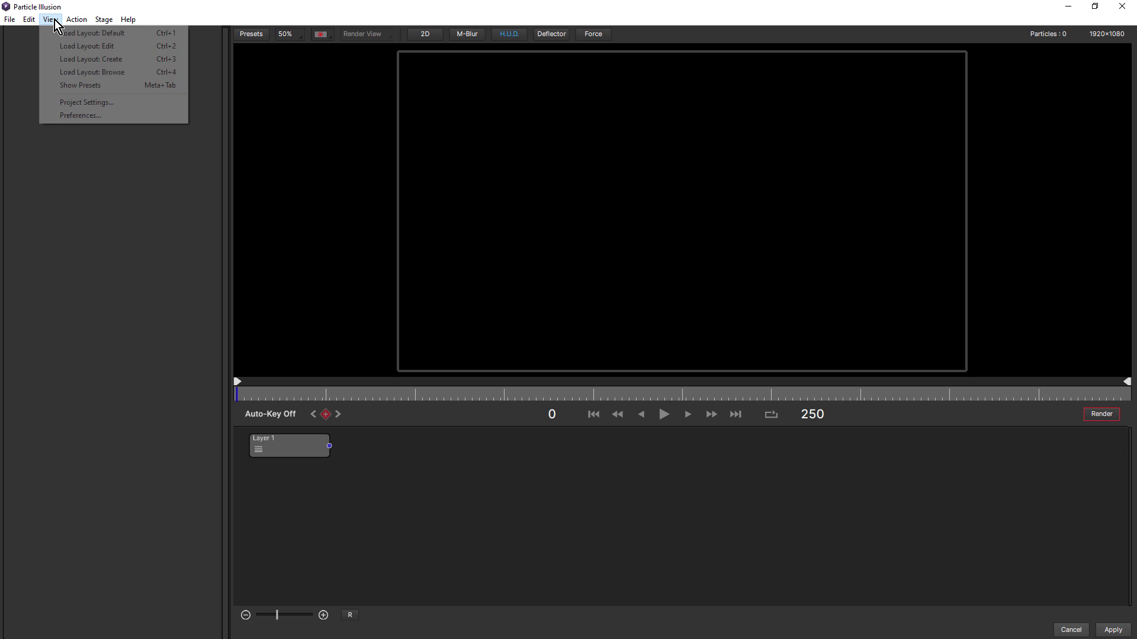
left_click(75, 62)
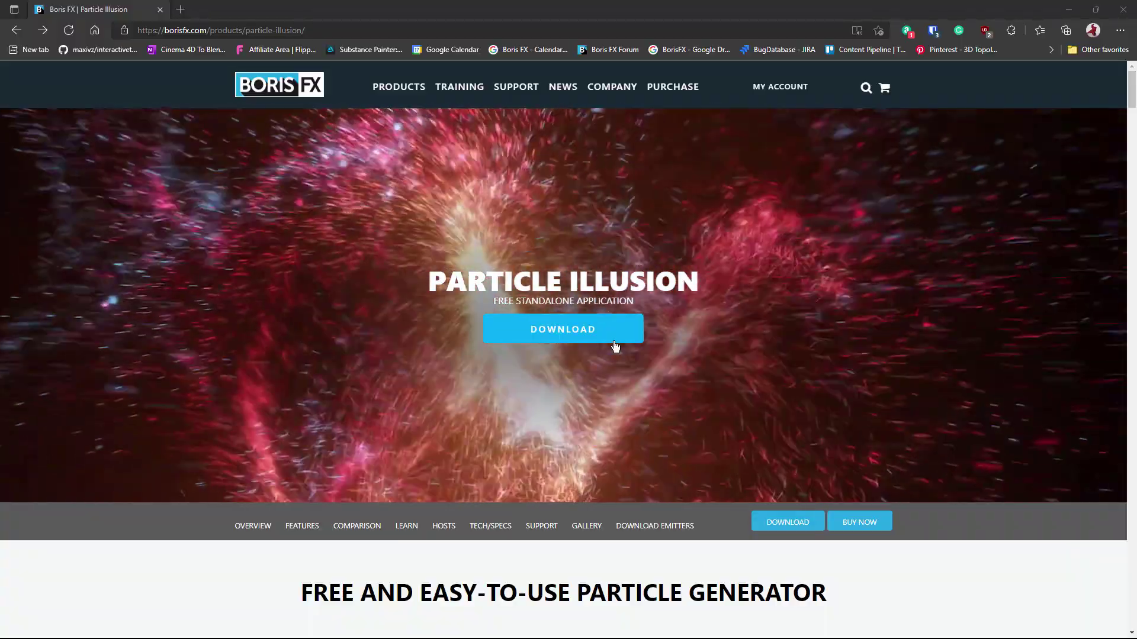
Go to the Windows downloads listing for Particle Illusion Standalone 14.5.3
left_click(597, 338)
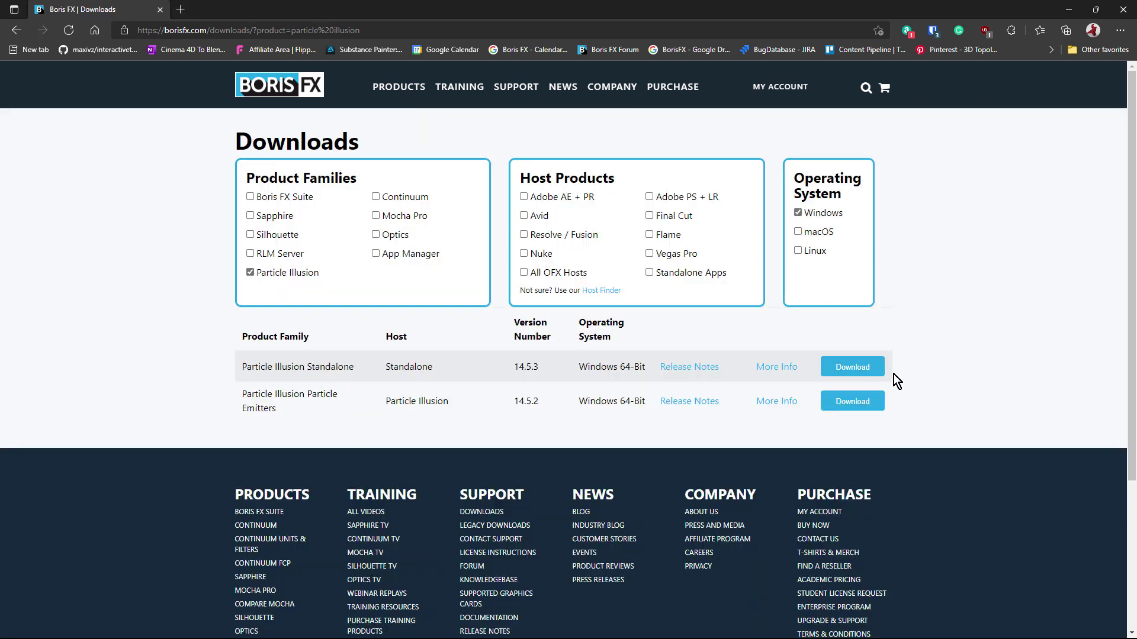